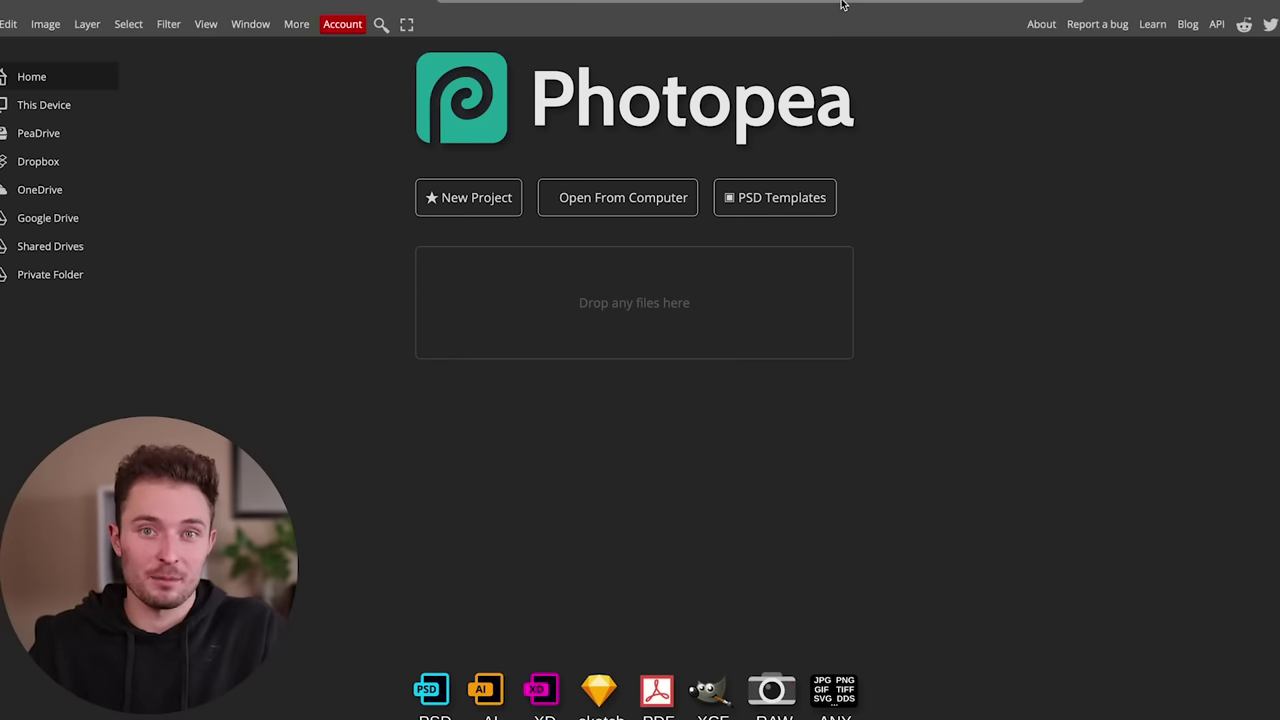
Create a new 10 × 10 inch project at 300 pixels/inch with a white background
{"action": "left_click", "coordinate": [466, 204]}
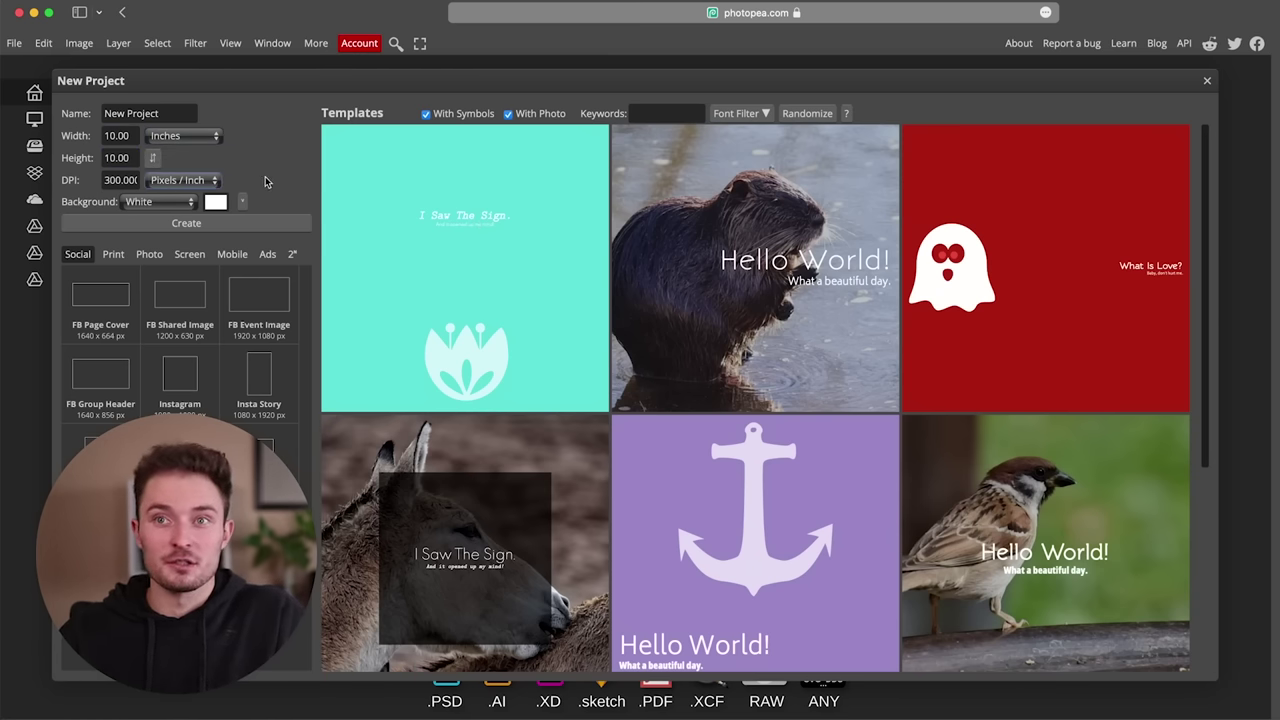
{"action": "left_click", "coordinate": [187, 224]}
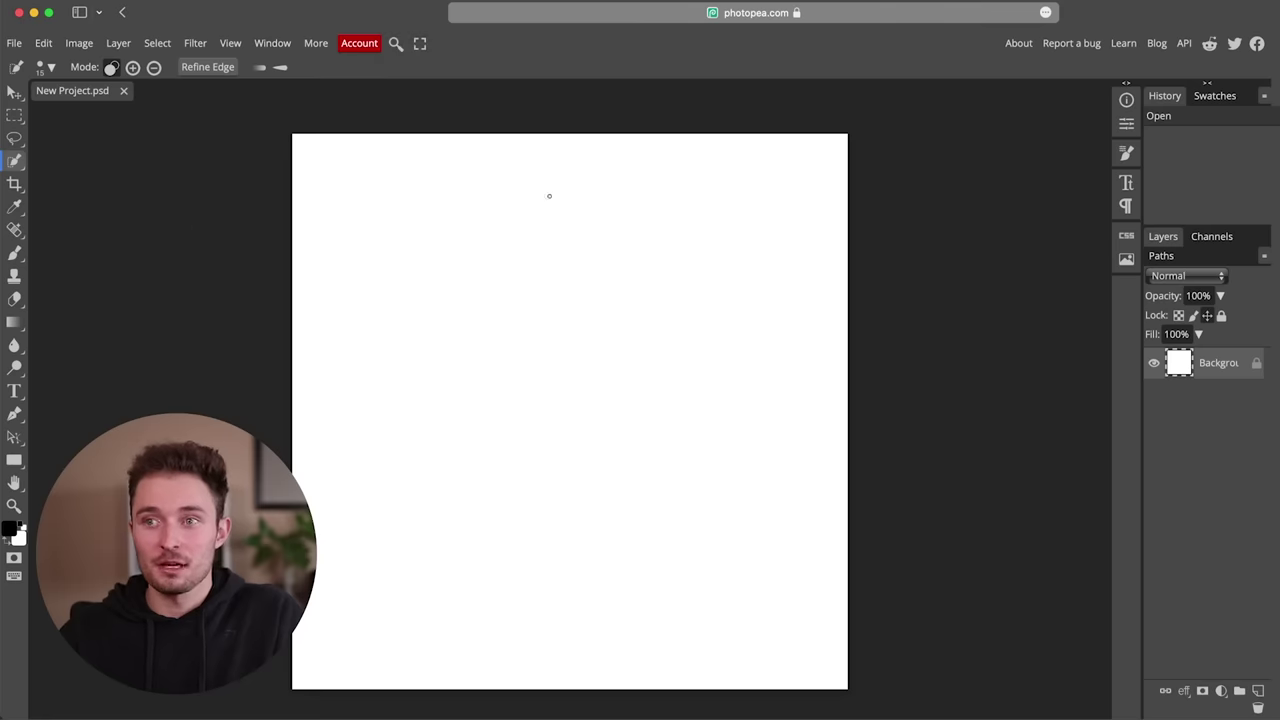
Place Cute Panda.png from the Video Images folder onto the canvas and scale it proportionally to cover the whole canvas
{"action": "key", "text": "super+Tab"}
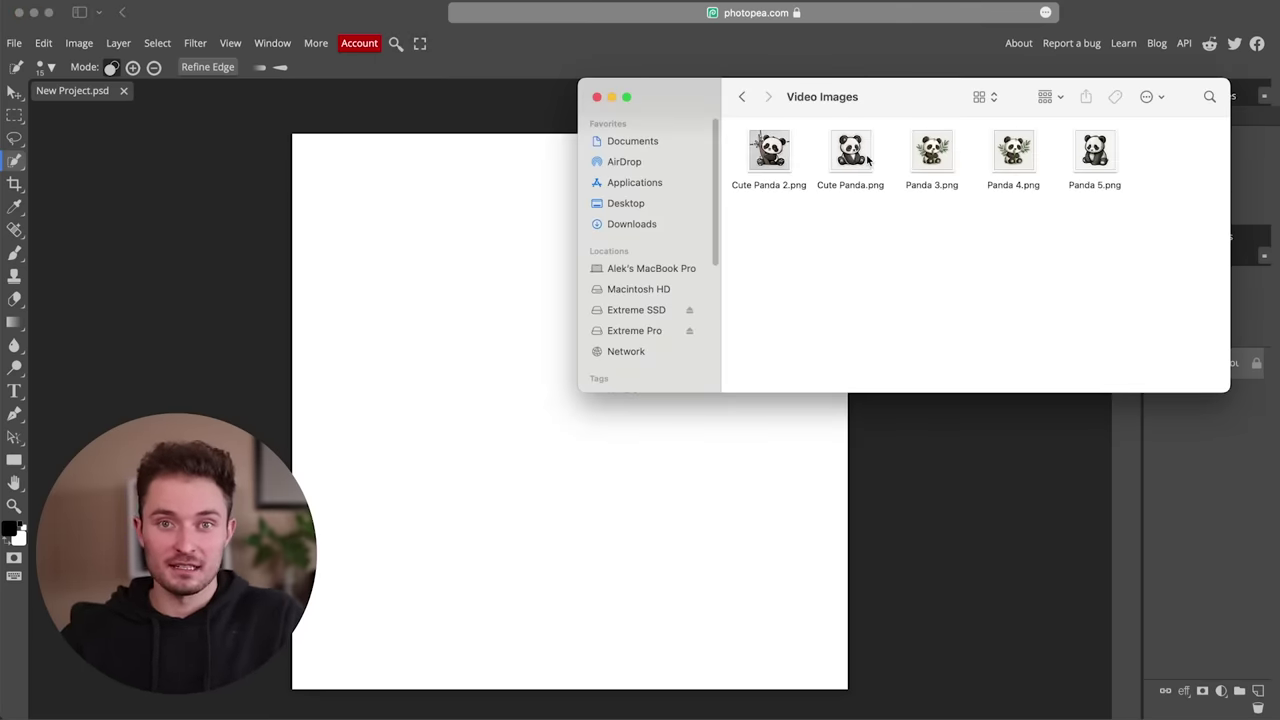
{"action": "left_click_drag", "start_coordinate": [858, 158], "coordinate": [721, 468]}
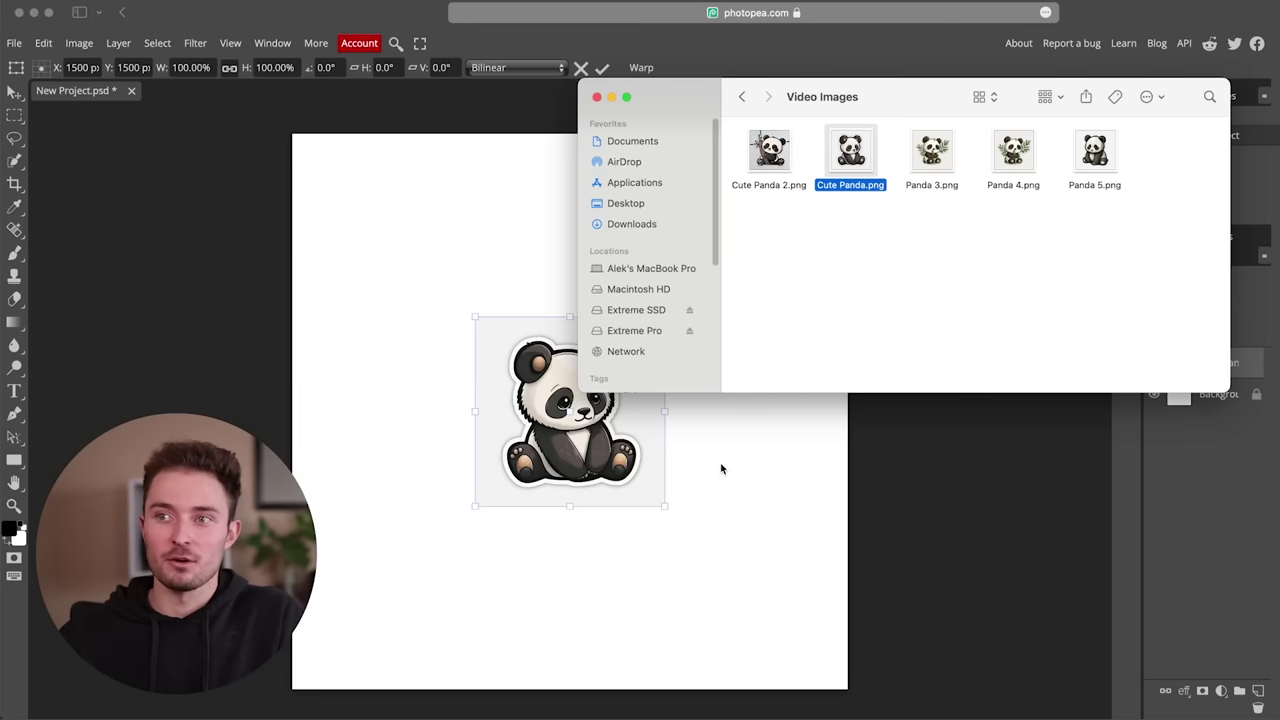
{"action": "left_click", "coordinate": [724, 447]}
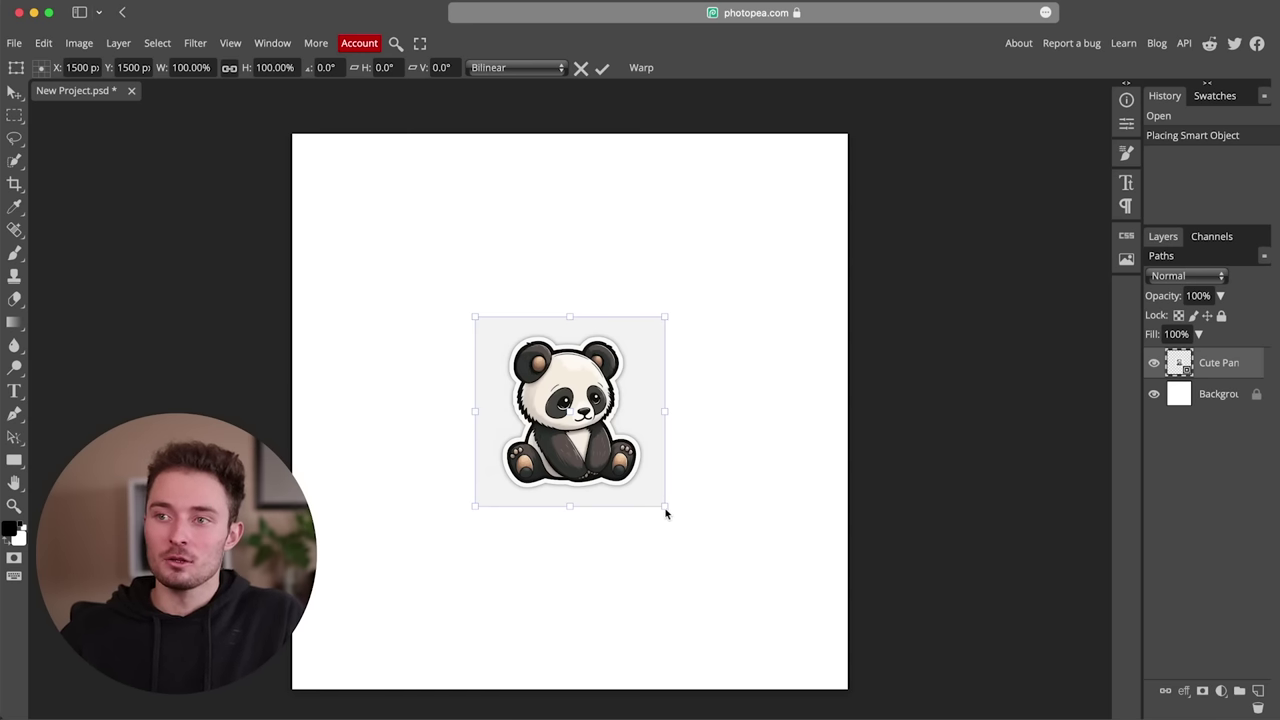
{"action": "left_click_drag", "start_coordinate": [667, 513], "coordinate": [852, 692]}
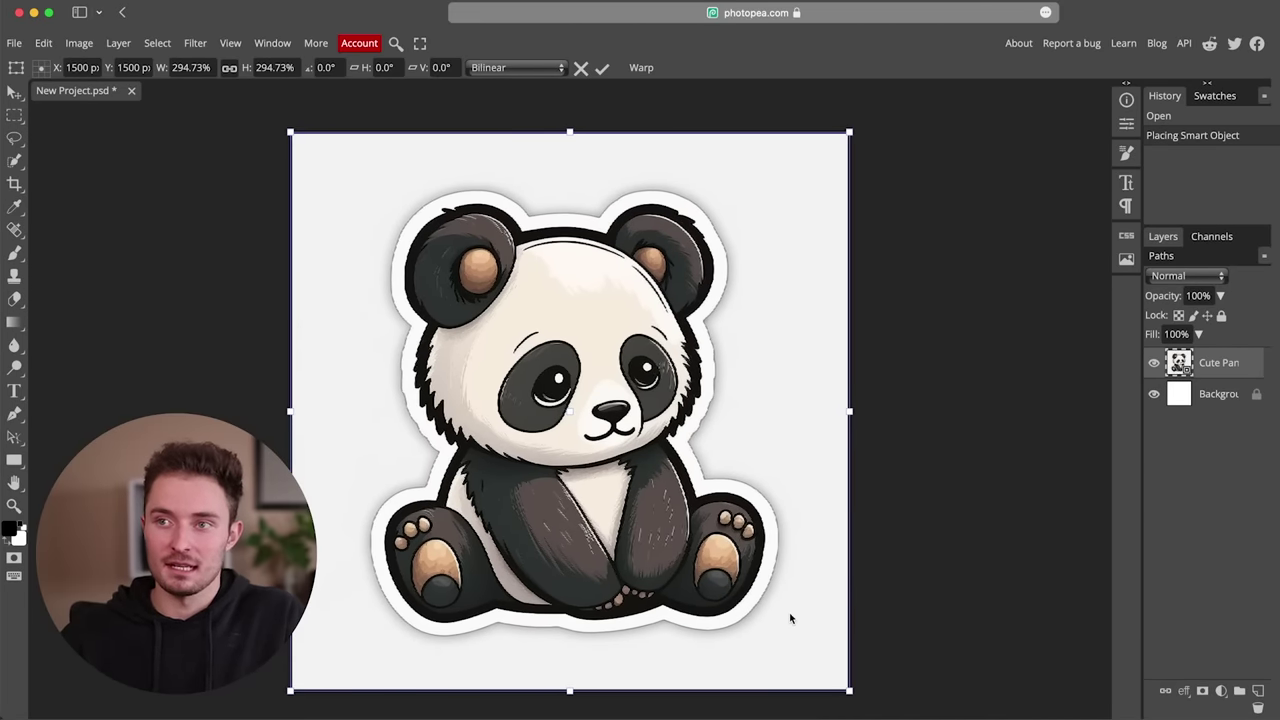
{"action": "key", "text": "Return"}
Select the panda up to its black outline with the Quick Selection tool, leaving out the white sticker border
{"action": "key", "text": "w"}
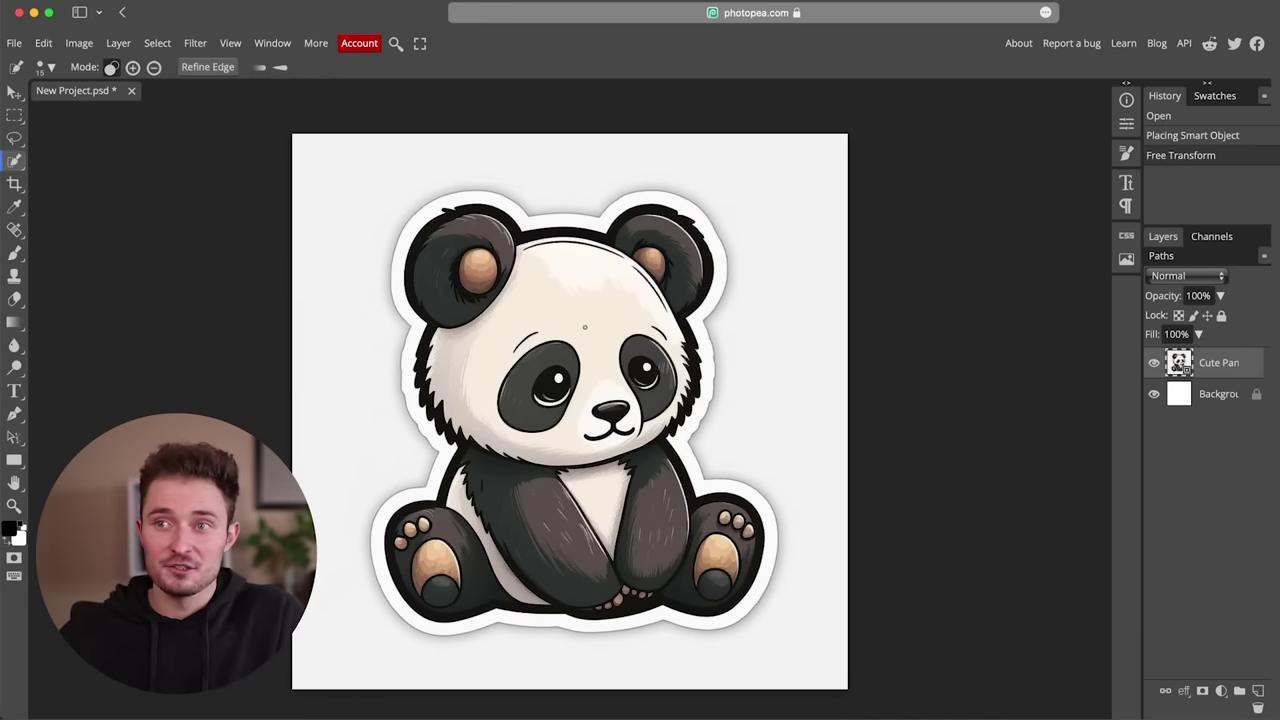
{"action": "left_click", "coordinate": [22, 161]}
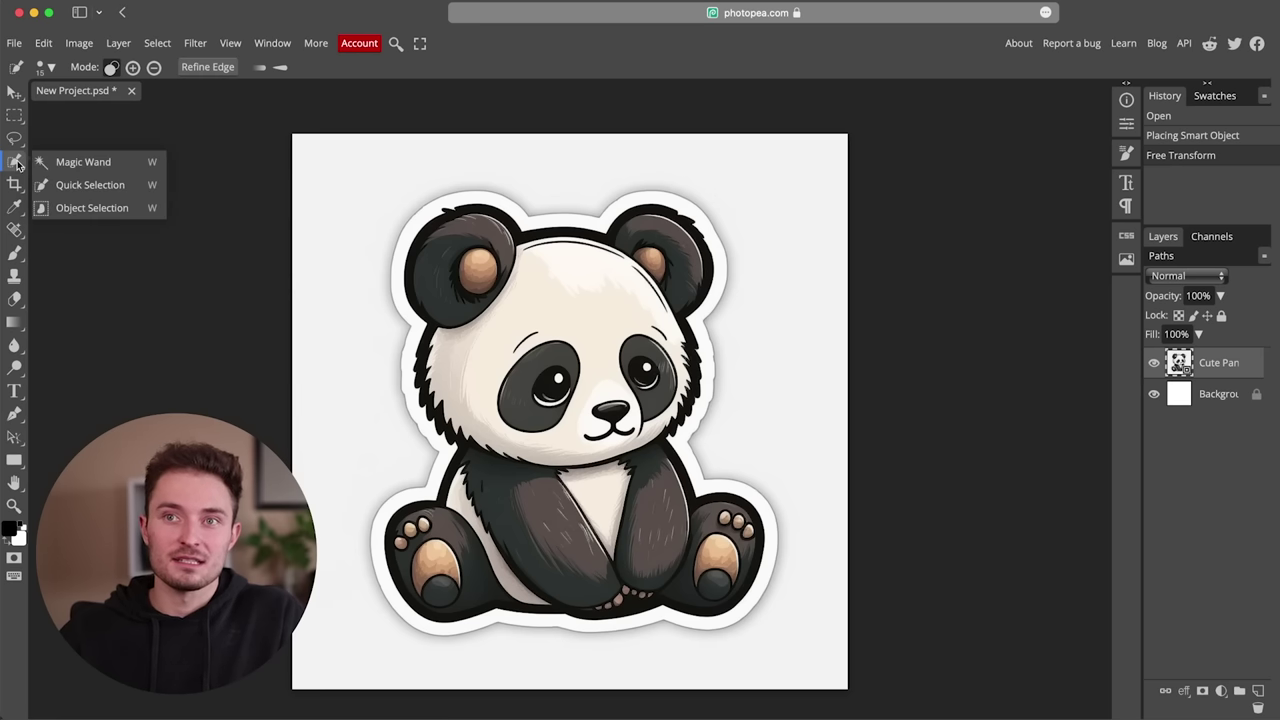
{"action": "left_click", "coordinate": [78, 186]}
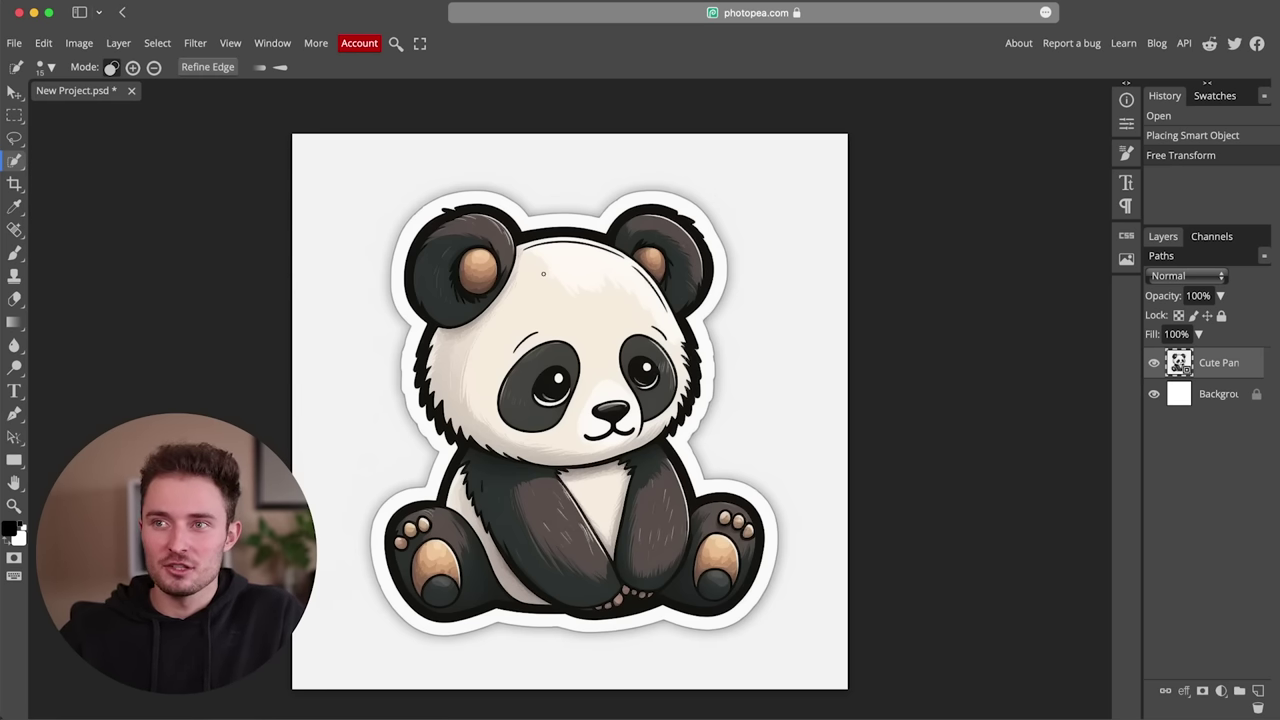
{"action": "left_click", "coordinate": [543, 273]}
Check the selection edge around the panda's fur, then smooth the selection by 6 px
{"action": "scroll", "coordinate": [608, 368], "scroll_direction": "up", "scroll_amount": 10}
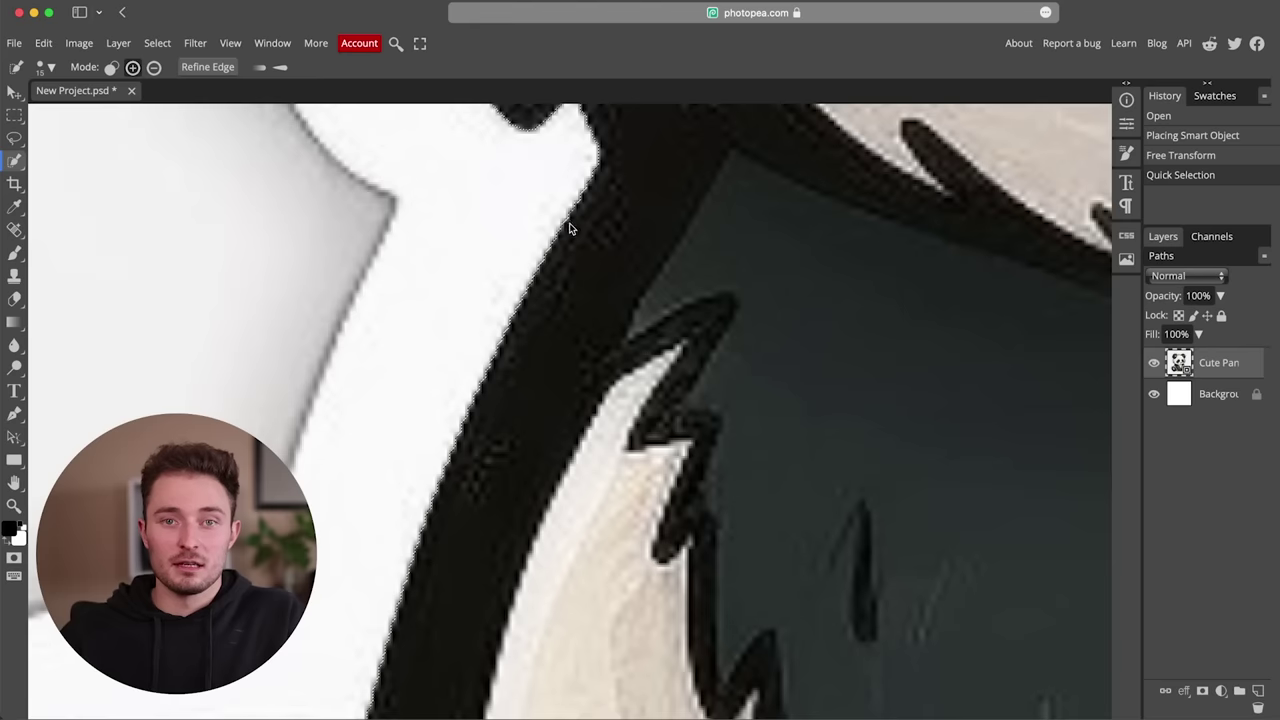
{"action": "scroll", "coordinate": [644, 542], "scroll_direction": "up", "scroll_amount": 3}
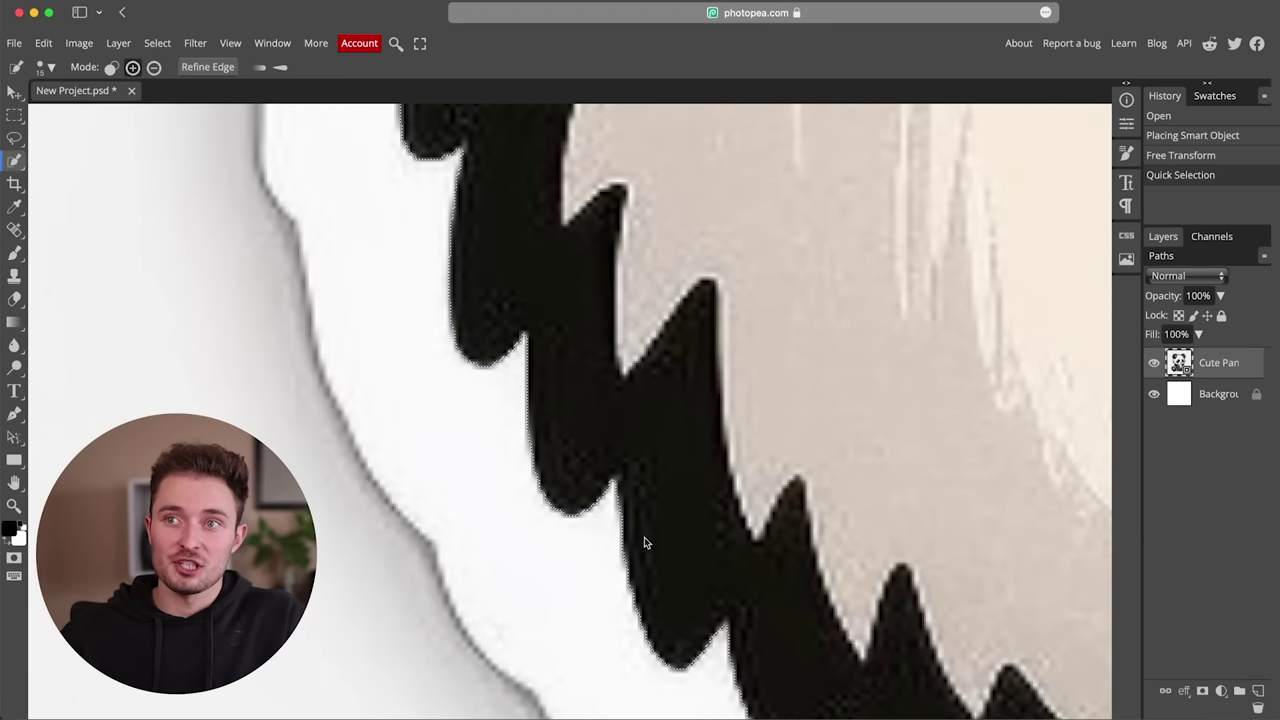
{"action": "scroll", "coordinate": [650, 617], "scroll_direction": "up", "scroll_amount": 3}
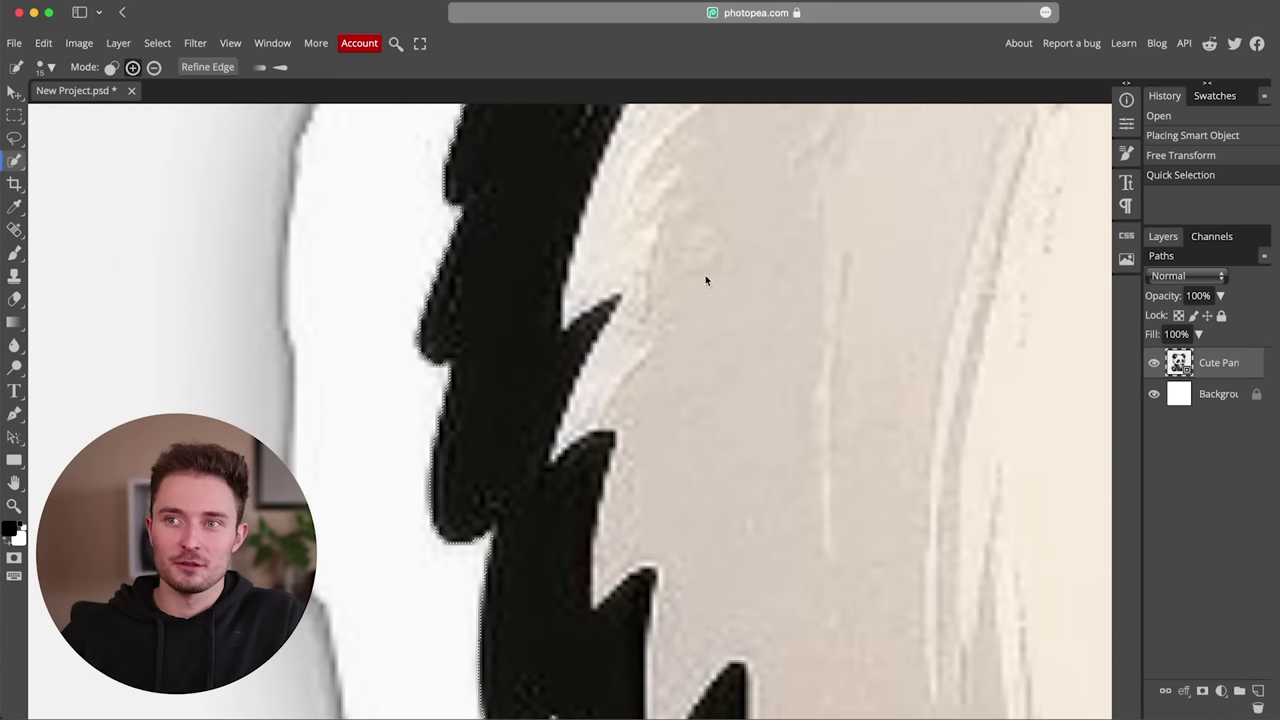
{"action": "scroll", "coordinate": [705, 280], "scroll_direction": "up", "scroll_amount": 5}
{"action": "scroll", "coordinate": [374, 321], "scroll_direction": "down", "scroll_amount": 5}
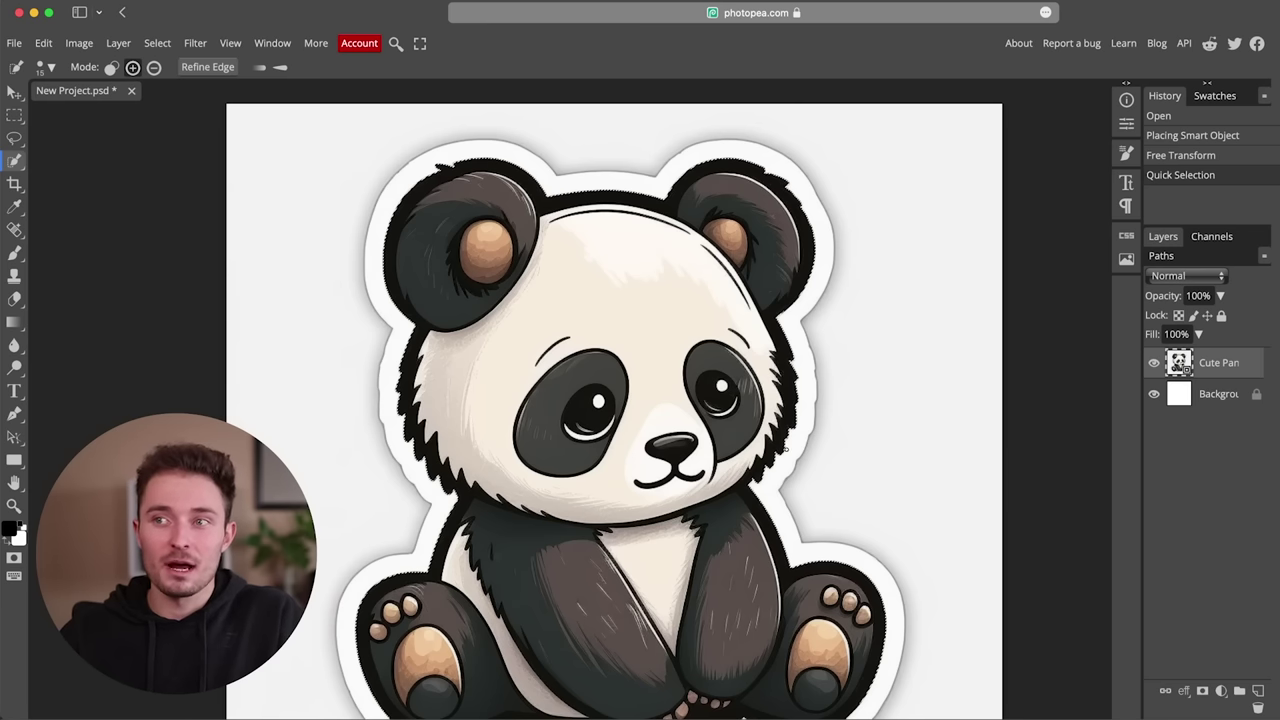
{"action": "scroll", "coordinate": [600, 410], "scroll_direction": "down", "scroll_amount": 1}
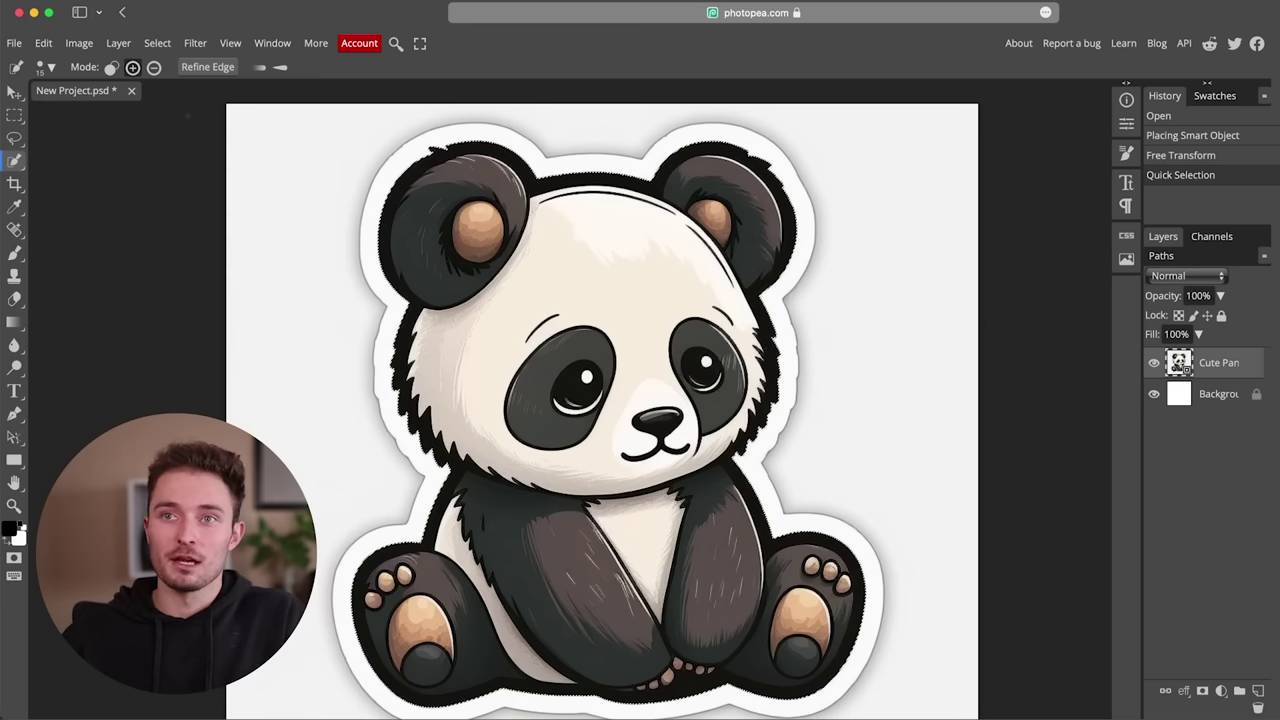
{"action": "left_click", "coordinate": [158, 45]}
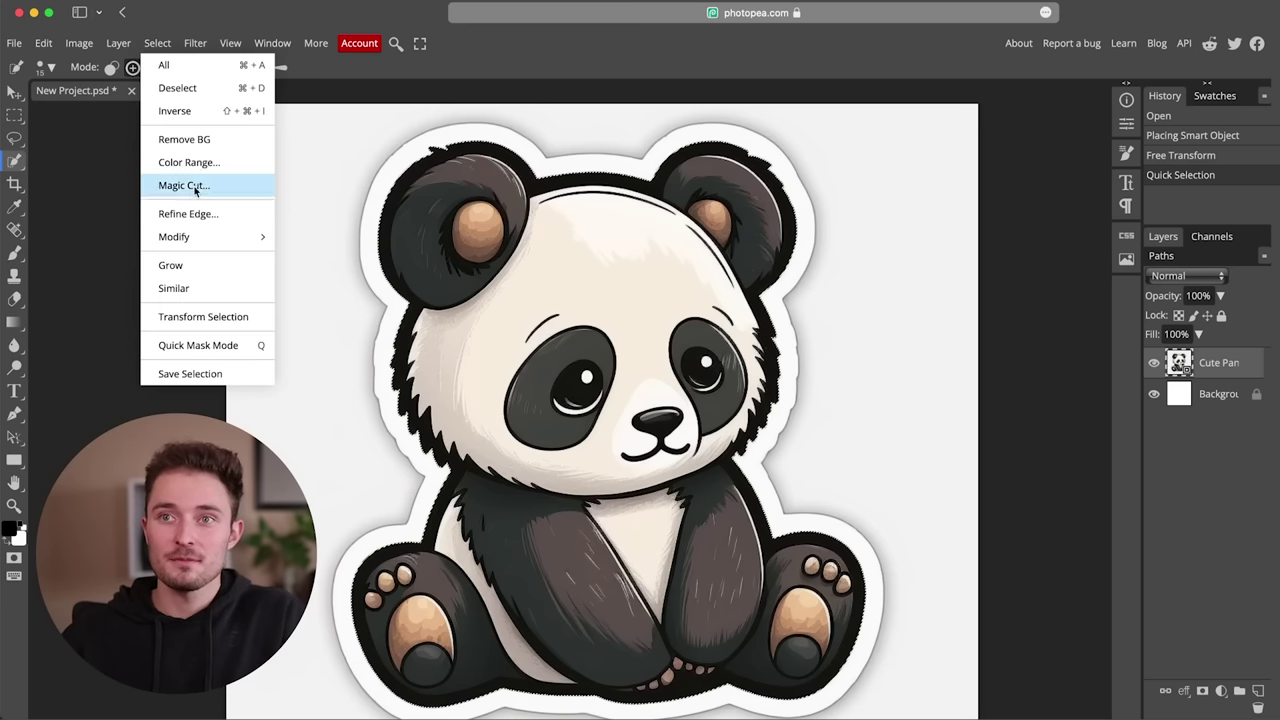
{"action": "mouse_move", "coordinate": [203, 238]}
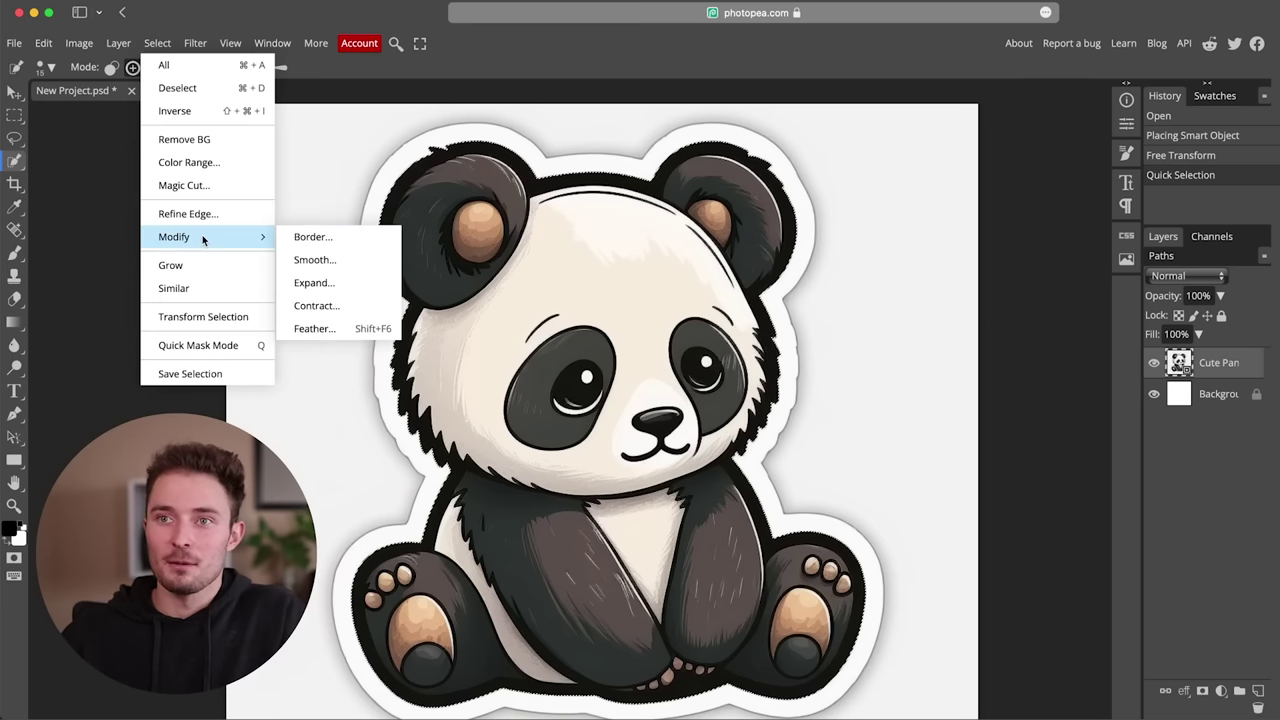
{"action": "left_click", "coordinate": [315, 260]}
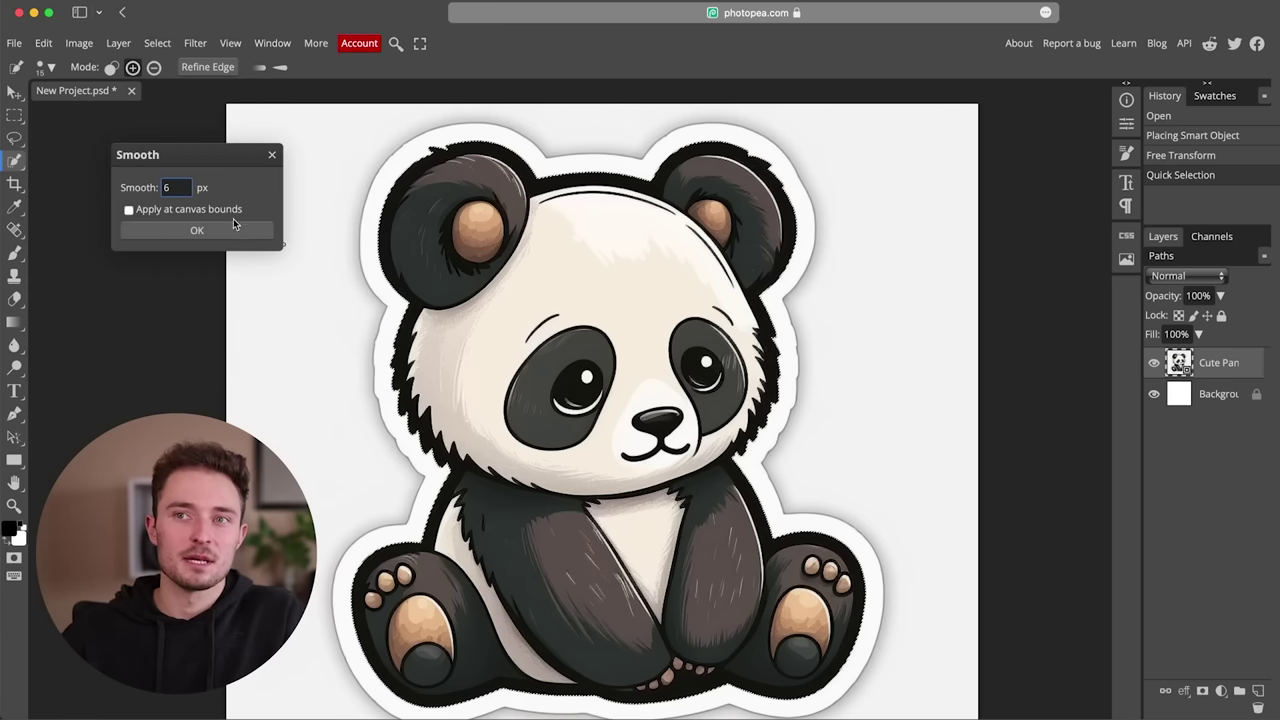
{"action": "type", "text": "6"}
{"action": "left_click", "coordinate": [232, 230]}
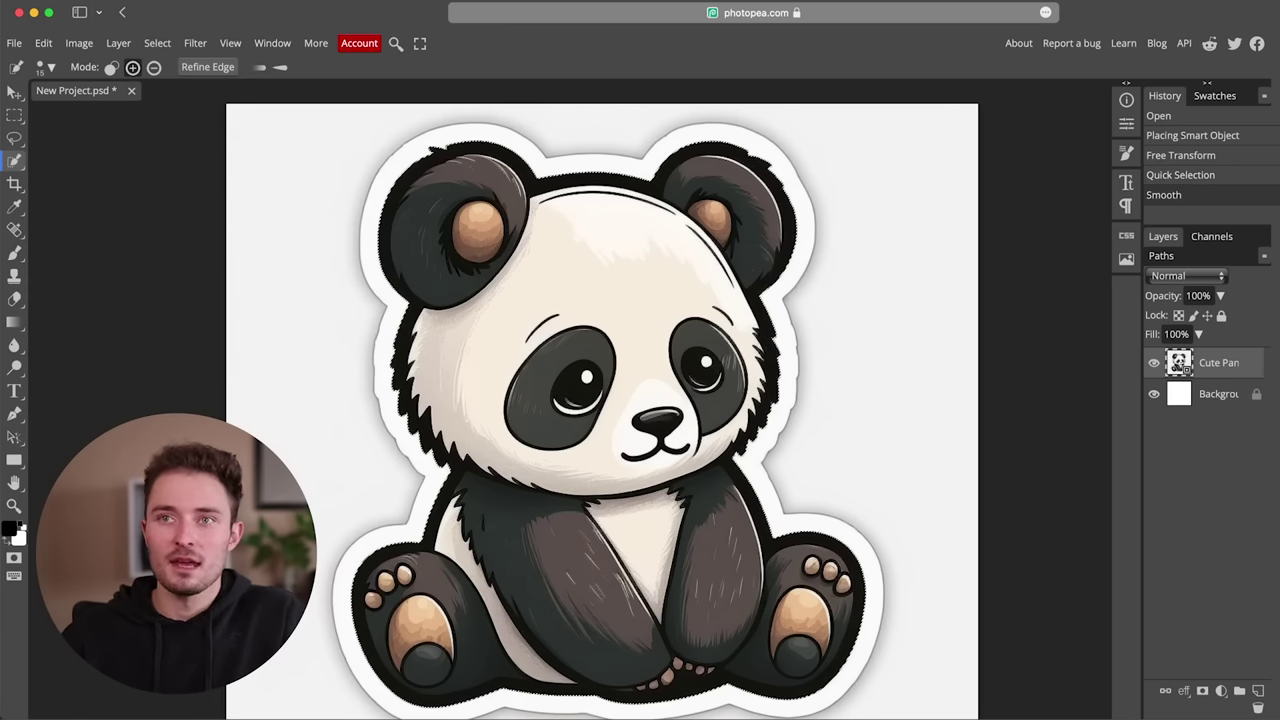
Contract the panda selection so its edge sits slightly inside the black outline
{"action": "left_click", "coordinate": [157, 43]}
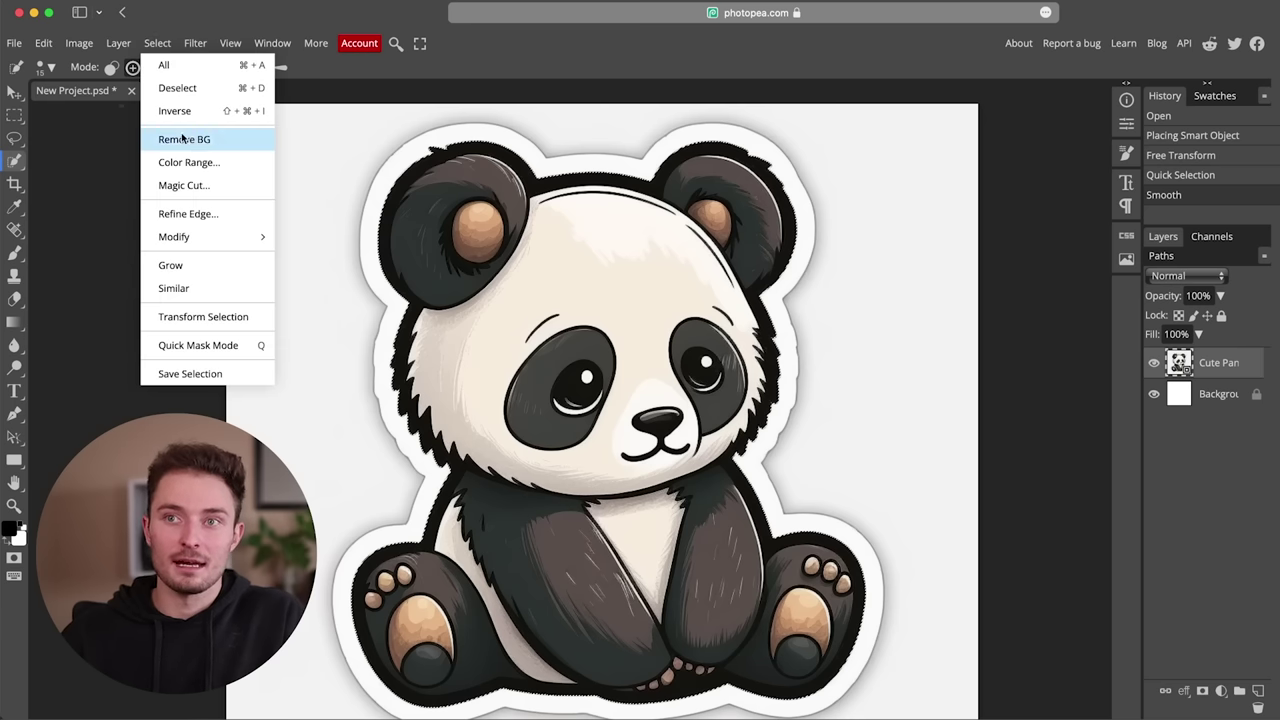
{"action": "mouse_move", "coordinate": [205, 237]}
{"action": "left_click", "coordinate": [330, 303]}
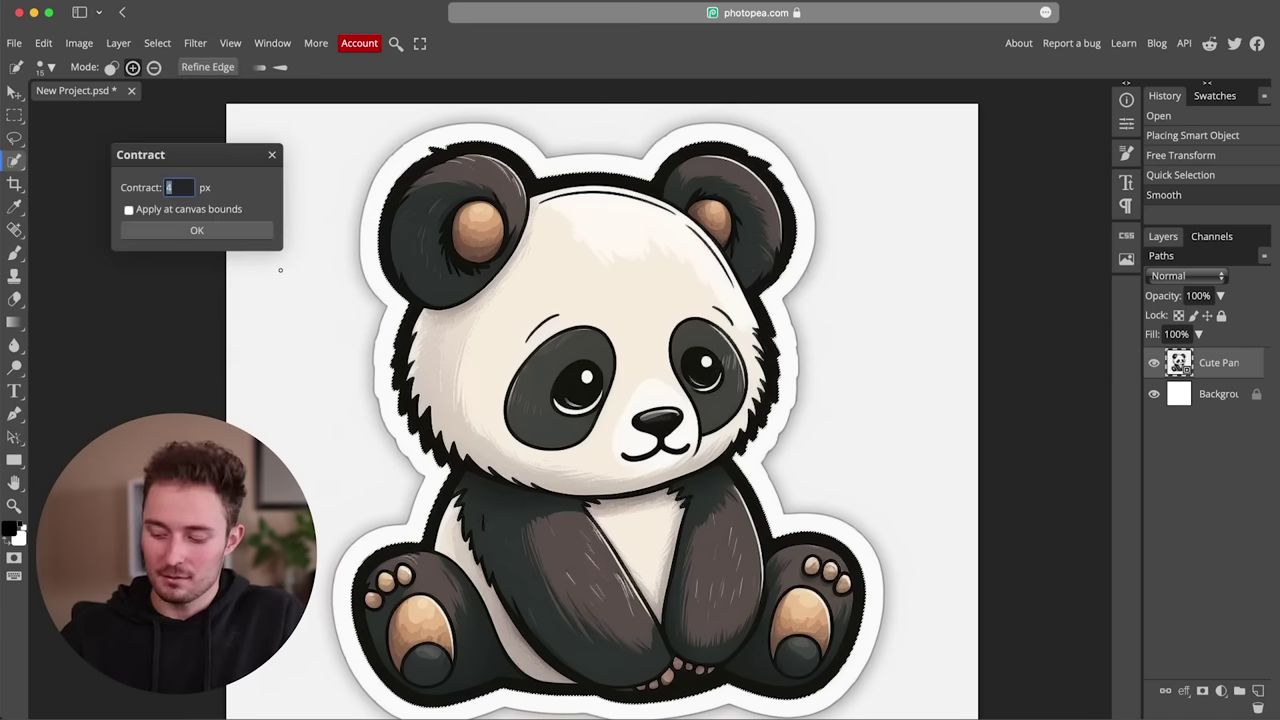
{"action": "left_click", "coordinate": [171, 232]}
Copy the selected panda to a new layer and hide the Cute Panda and Background layers
{"action": "scroll", "coordinate": [450, 152], "scroll_direction": "up", "scroll_amount": 2}
{"action": "scroll", "coordinate": [427, 146], "scroll_direction": "up", "scroll_amount": 6}
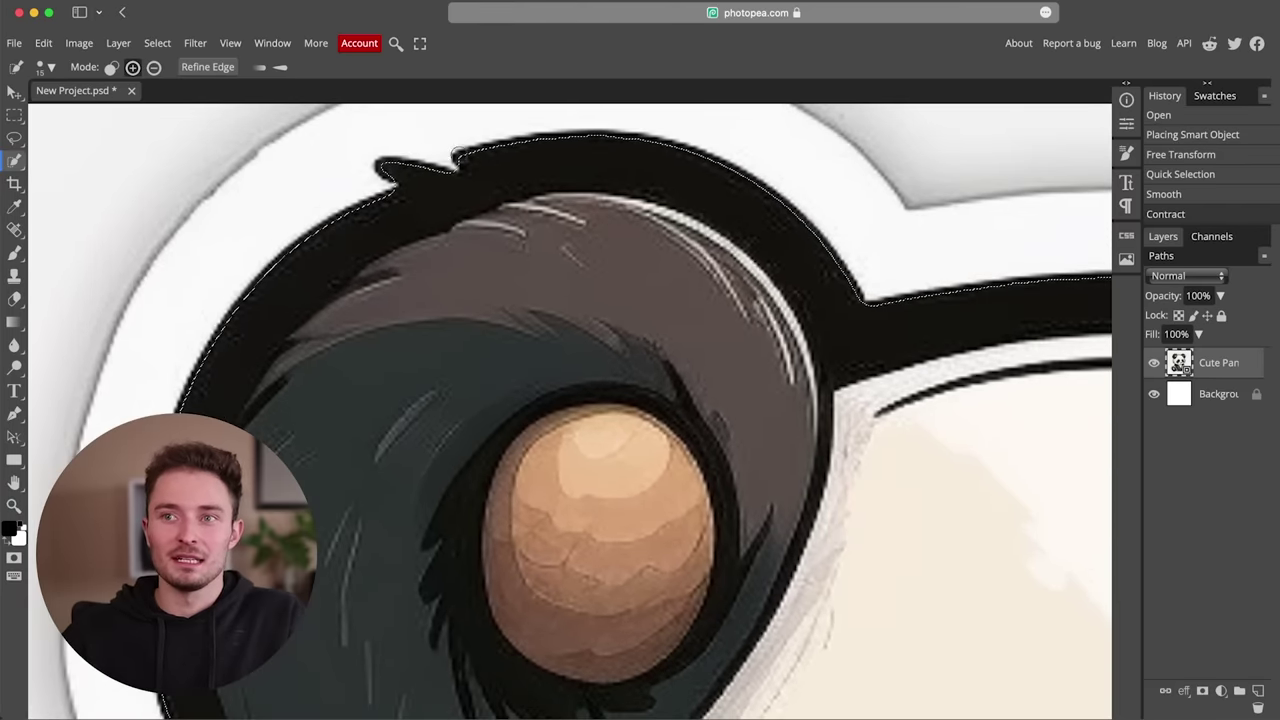
{"action": "scroll", "coordinate": [419, 156], "scroll_direction": "down", "scroll_amount": 10}
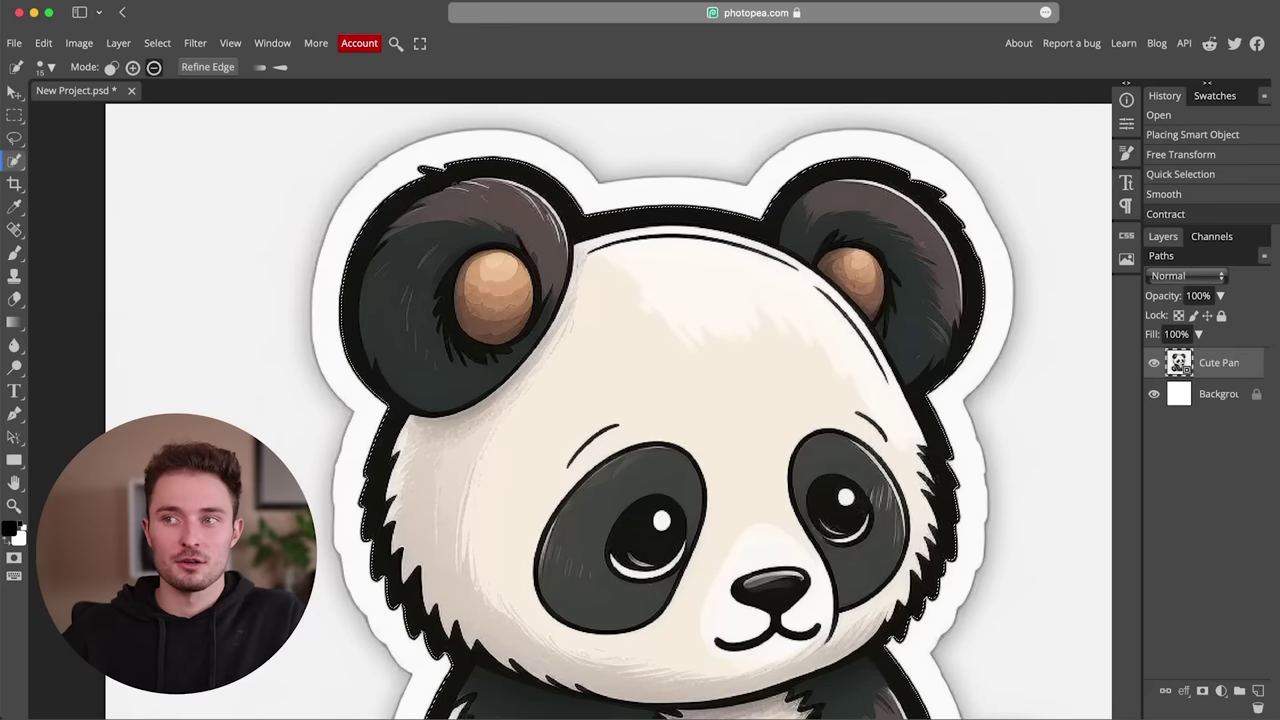
{"action": "scroll", "coordinate": [647, 299], "scroll_direction": "down", "scroll_amount": 2}
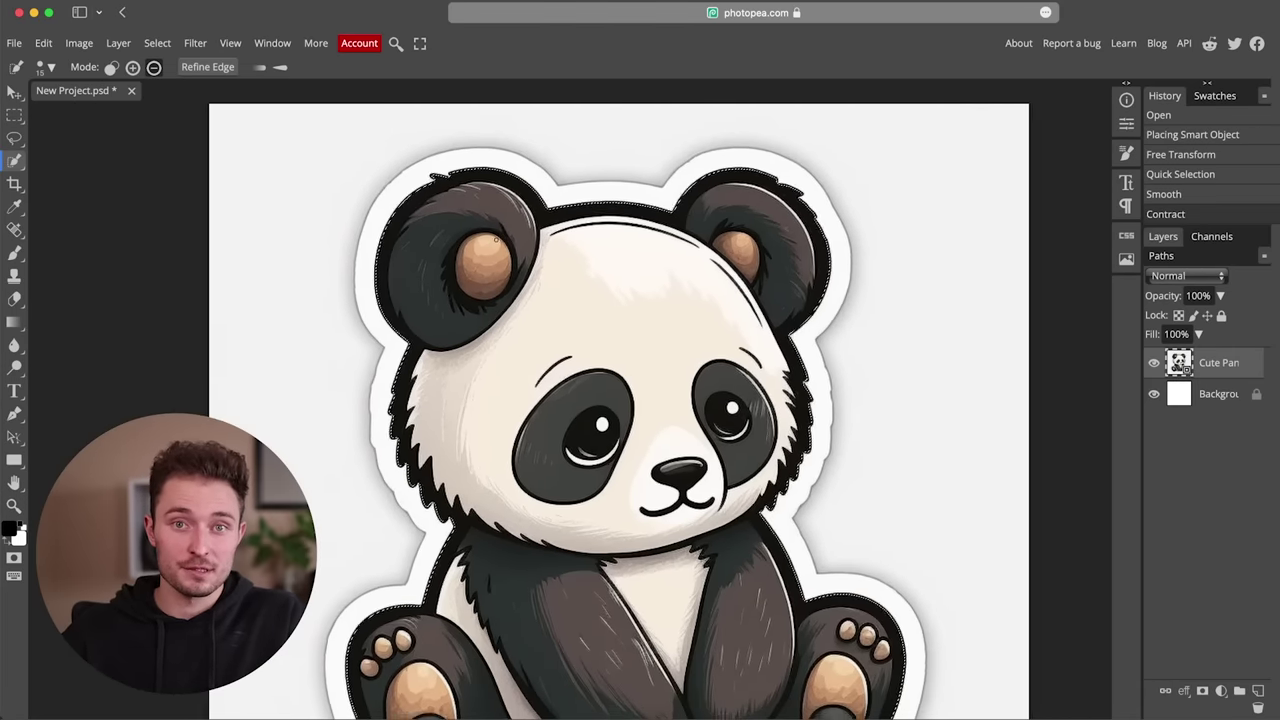
{"action": "key", "text": "v"}
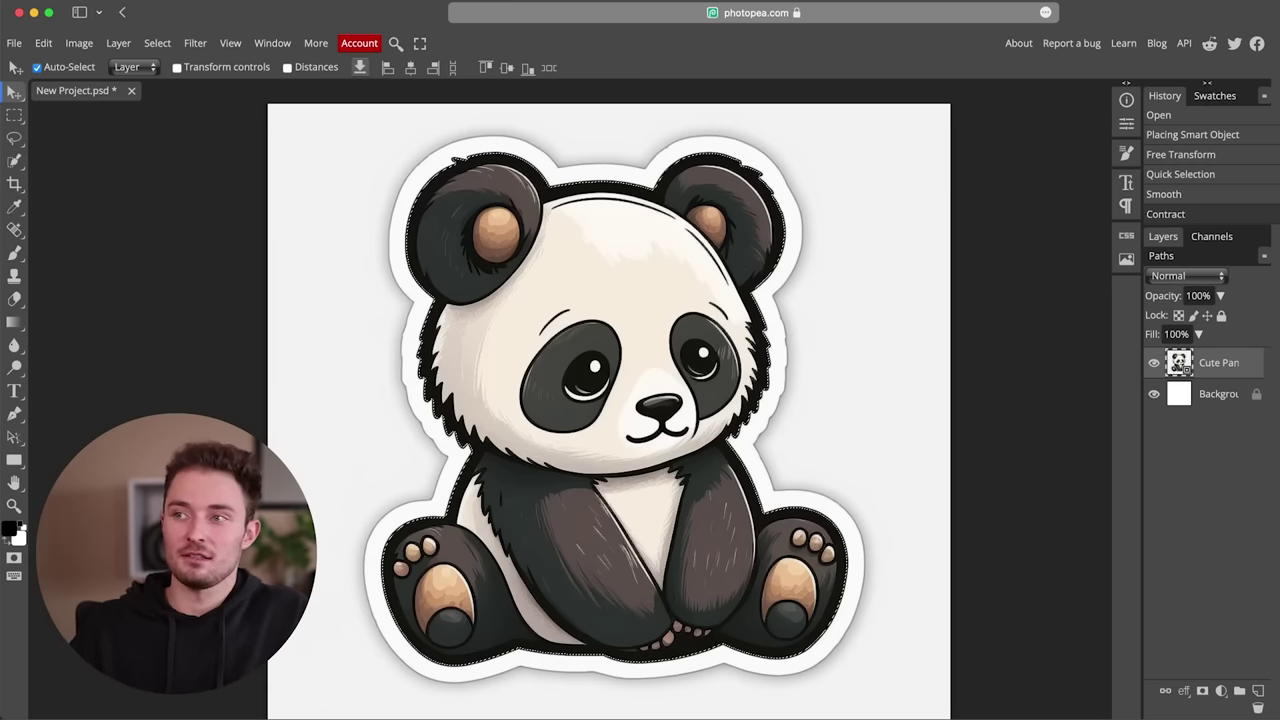
{"action": "key", "text": "super+j"}
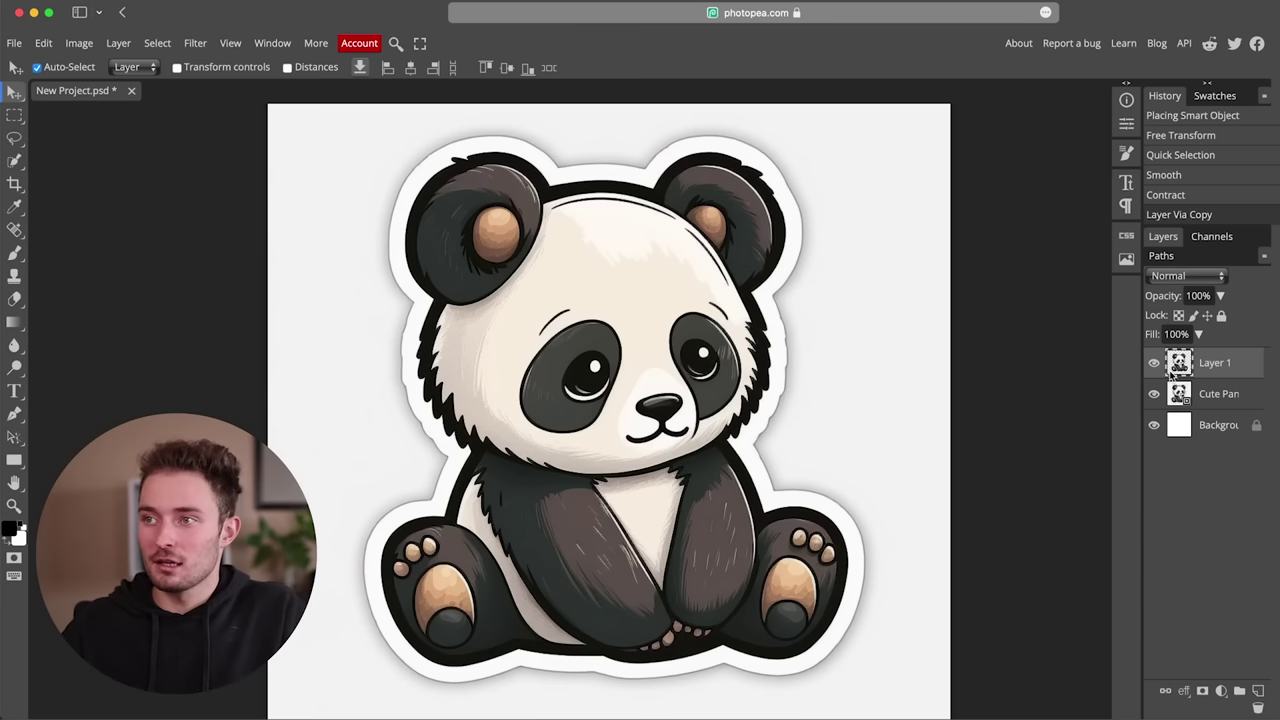
{"action": "left_click_drag", "start_coordinate": [1143, 388], "coordinate": [1097, 386]}
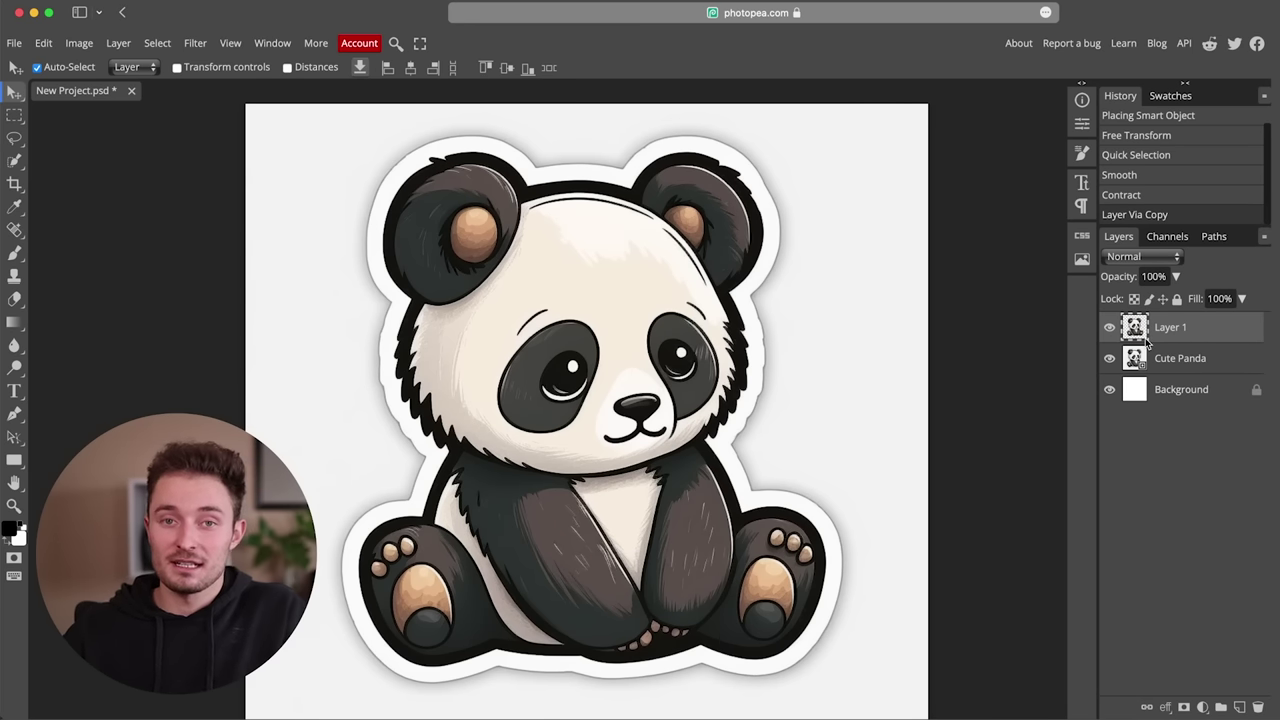
{"action": "left_click", "coordinate": [1109, 360]}
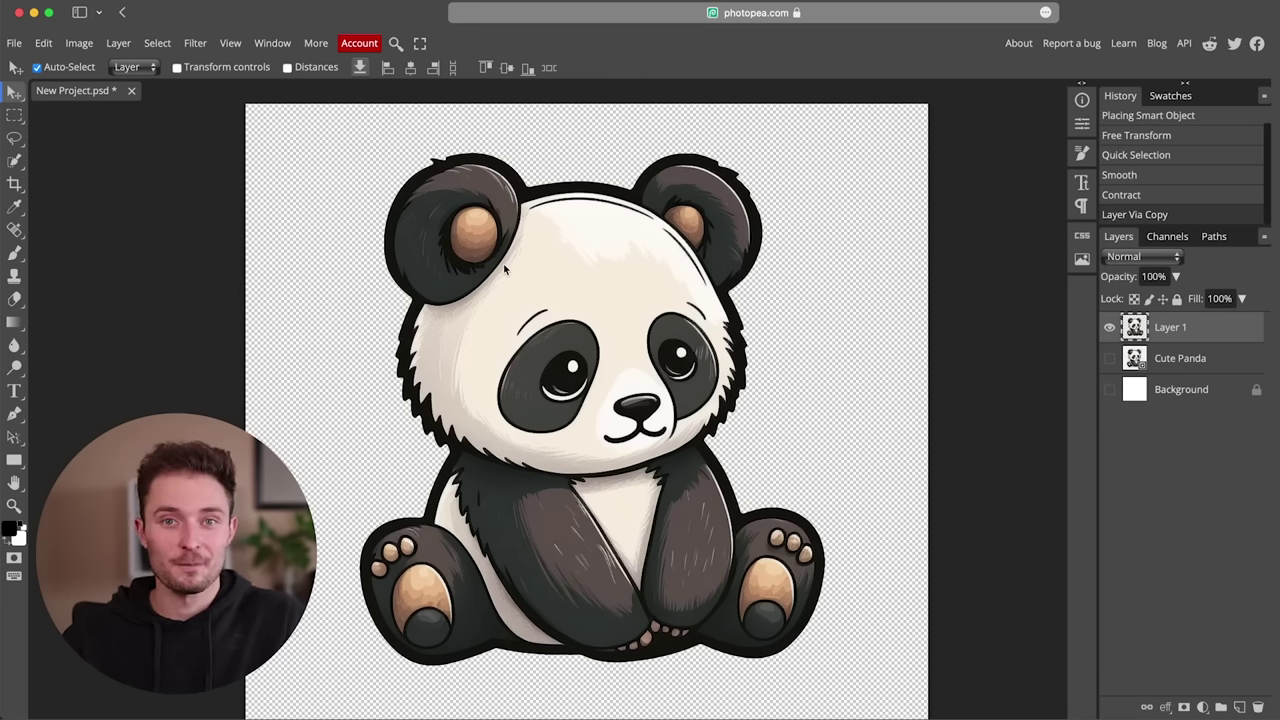
Export the cut-out panda with its transparent background as a PNG file
{"action": "left_click", "coordinate": [14, 43]}
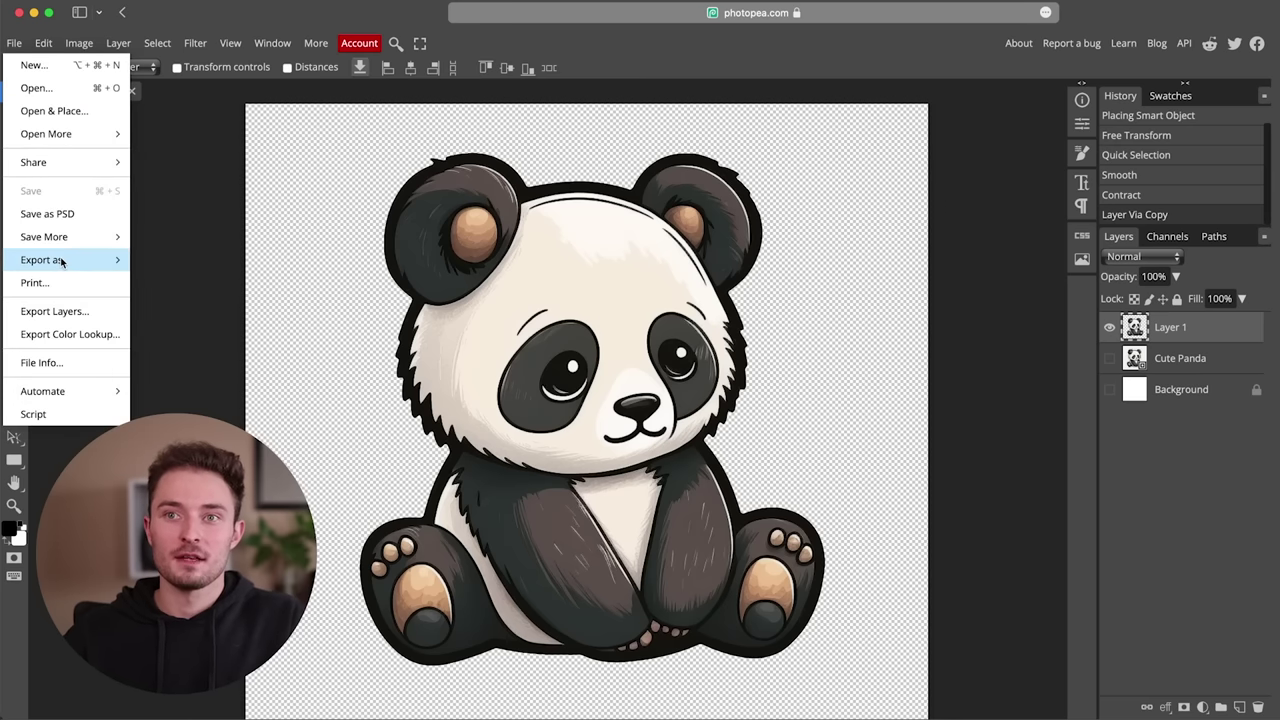
{"action": "mouse_move", "coordinate": [57, 260]}
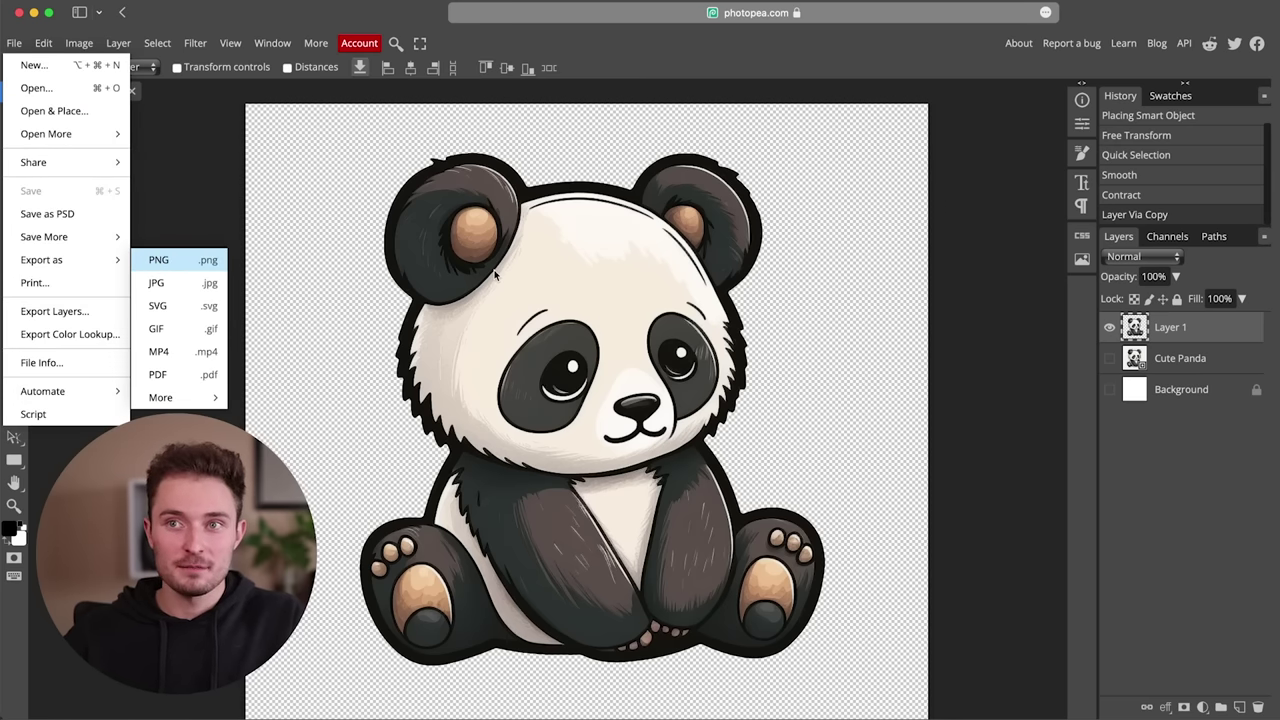
{"action": "left_click", "coordinate": [160, 261]}
{"action": "left_click", "coordinate": [580, 393]}
{"action": "left_click", "coordinate": [590, 155]}
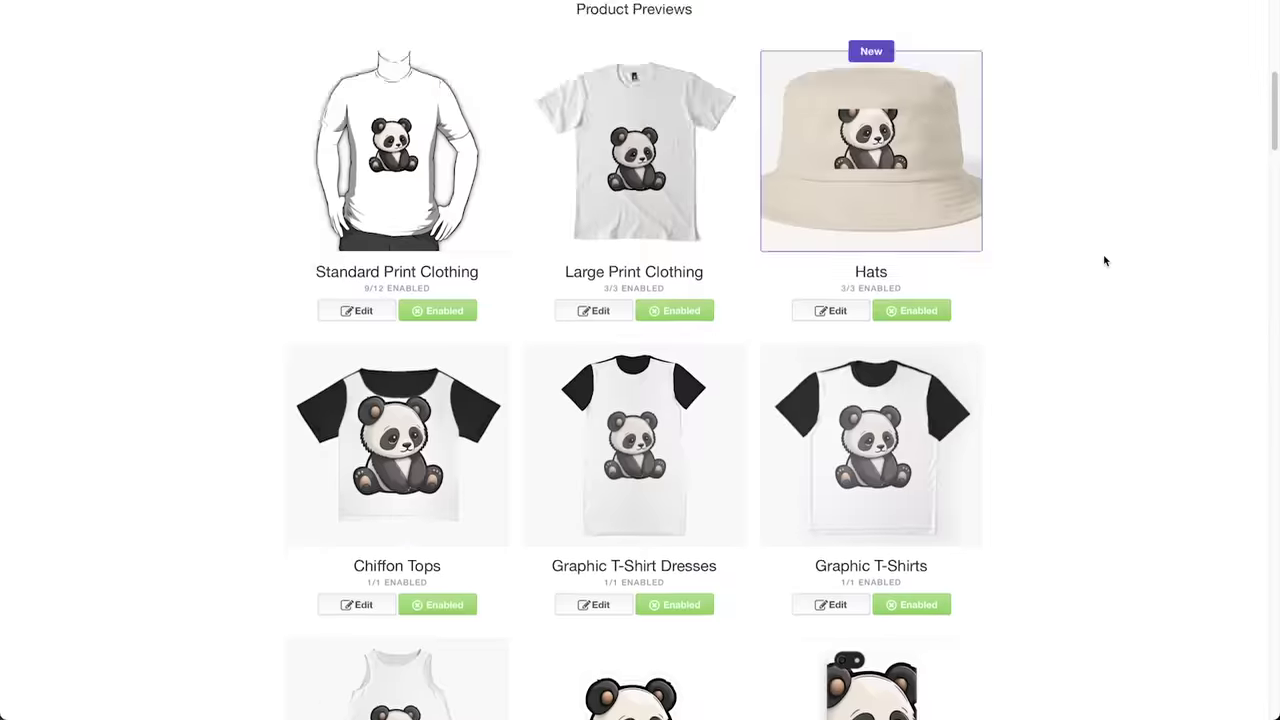
Review how the panda design sits on the clothing, sticker, phone case and wall art product previews
{"action": "scroll", "coordinate": [1103, 260], "scroll_direction": "up", "scroll_amount": 6}
{"action": "scroll", "coordinate": [1101, 253], "scroll_direction": "down", "scroll_amount": 20}
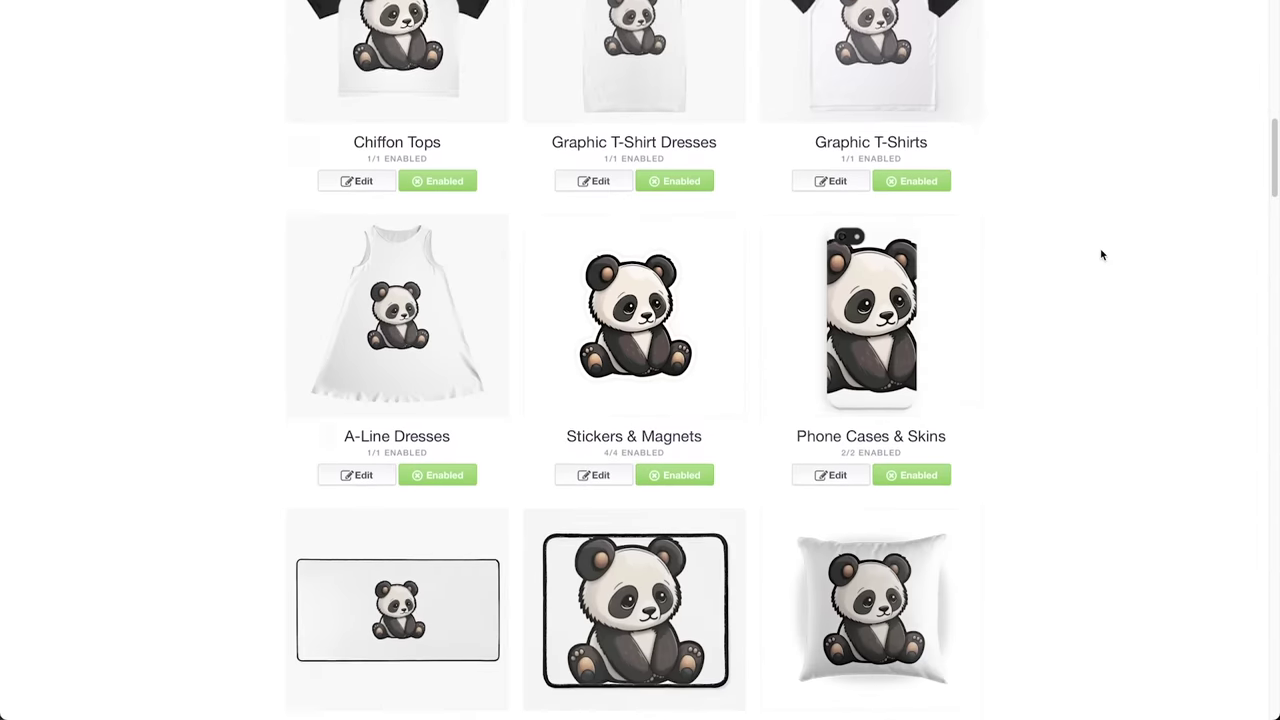
{"action": "scroll", "coordinate": [1101, 257], "scroll_direction": "down", "scroll_amount": 5}
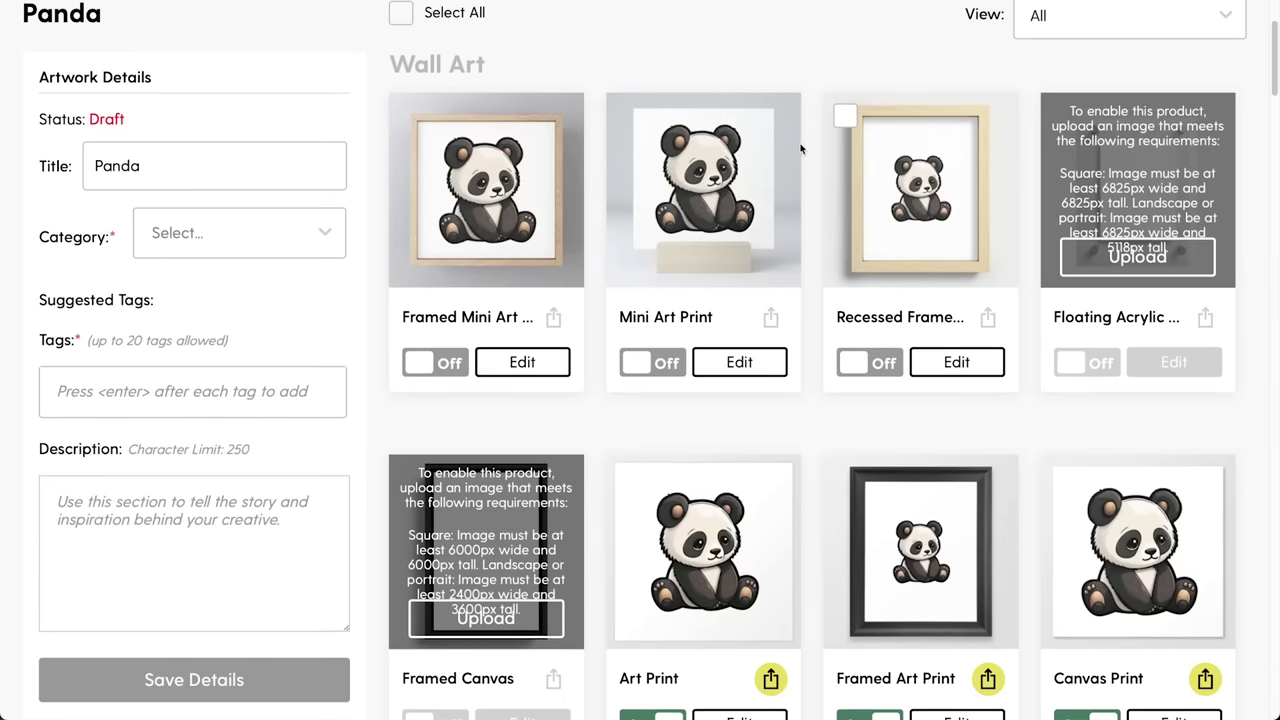
{"action": "scroll", "coordinate": [800, 174], "scroll_direction": "down", "scroll_amount": 1}
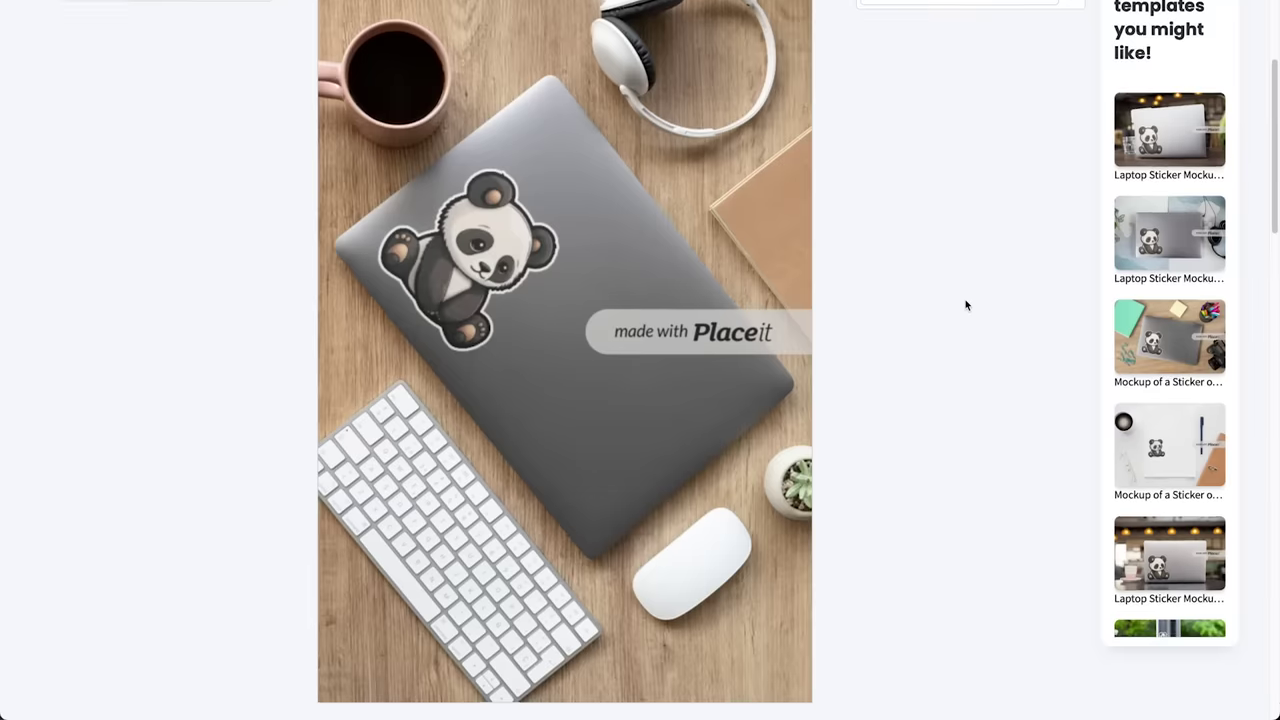
Look over the panda sticker on the laptop mockup in Placeit
{"action": "scroll", "coordinate": [963, 300], "scroll_direction": "down", "scroll_amount": 5}
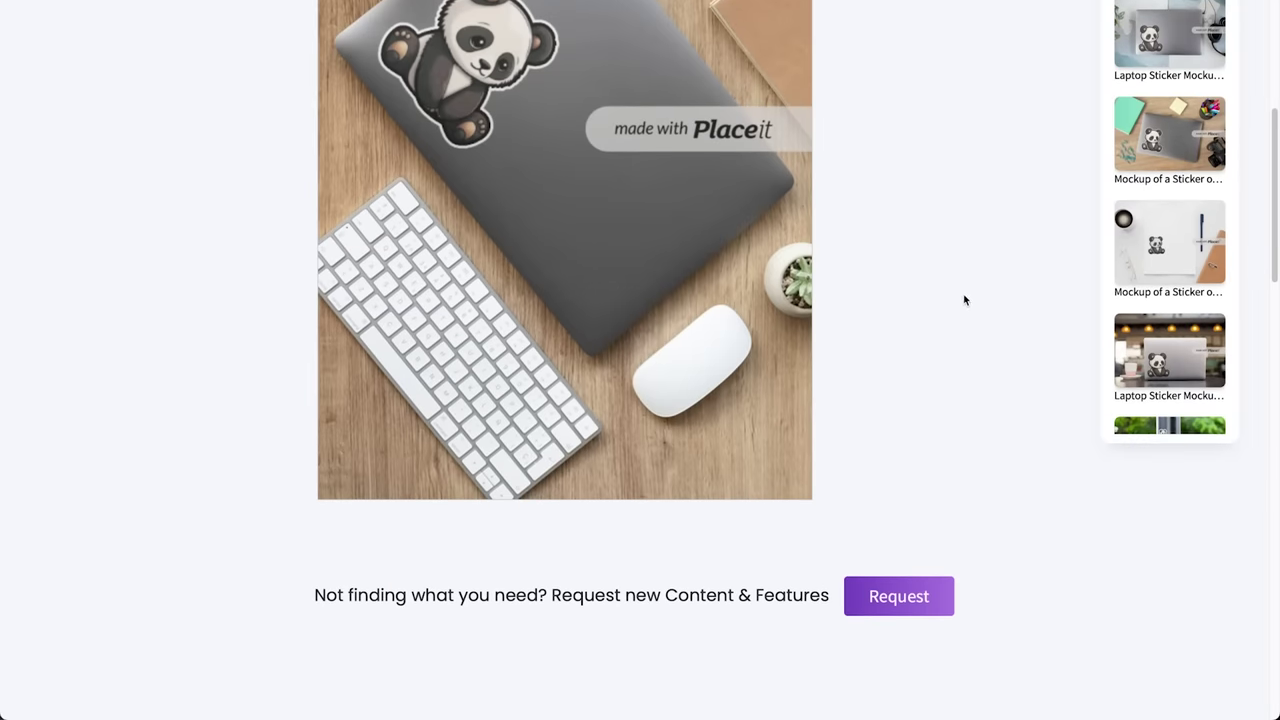
{"action": "scroll", "coordinate": [971, 302], "scroll_direction": "down", "scroll_amount": 2}
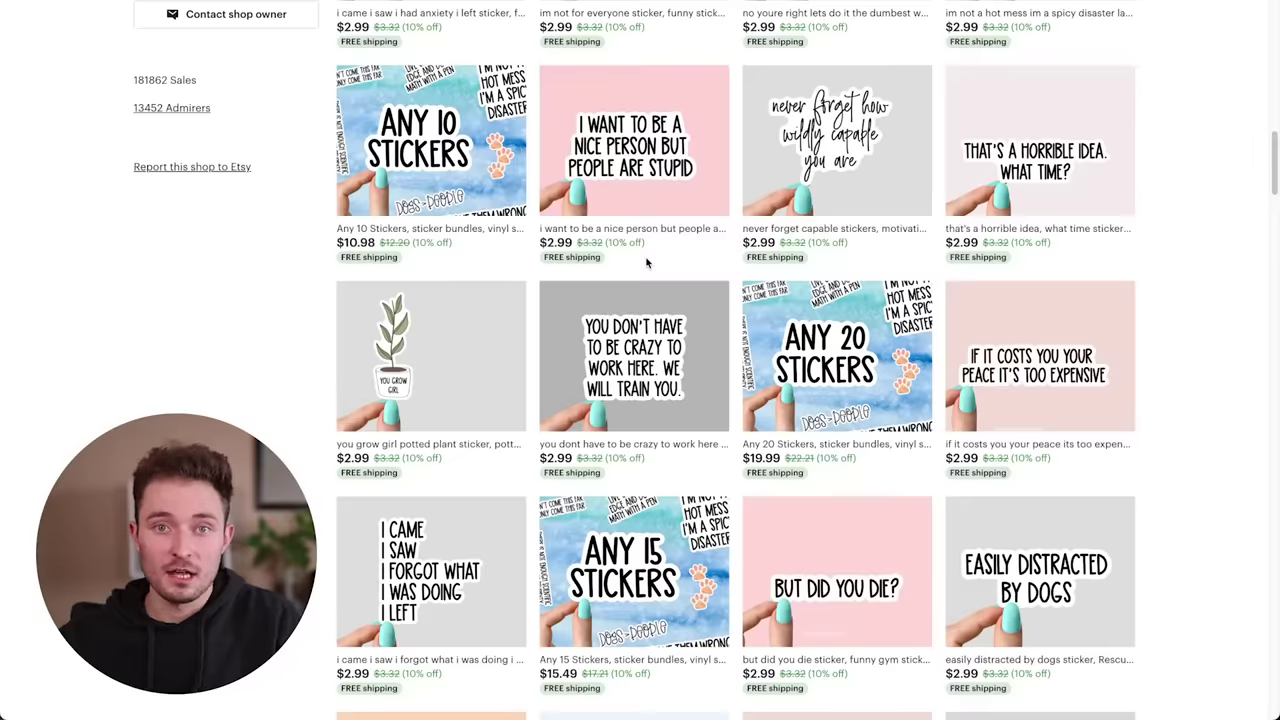
Browse the sticker listings in the WildOakStickers Etsy shop and the PSD sticker mockup's product page on Creative Market
{"action": "scroll", "coordinate": [658, 252], "scroll_direction": "up", "scroll_amount": 1}
{"action": "scroll", "coordinate": [764, 234], "scroll_direction": "down", "scroll_amount": 2}
{"action": "scroll", "coordinate": [764, 233], "scroll_direction": "down", "scroll_amount": 10}
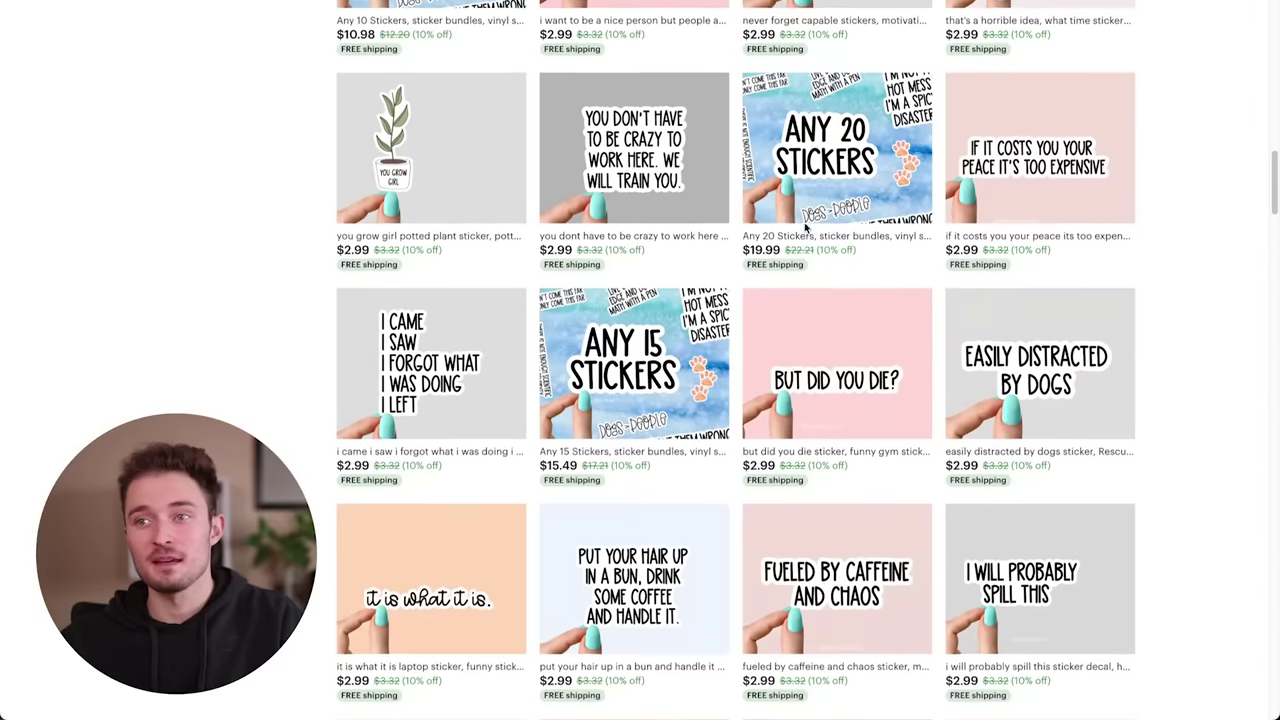
{"action": "scroll", "coordinate": [691, 338], "scroll_direction": "up", "scroll_amount": 10}
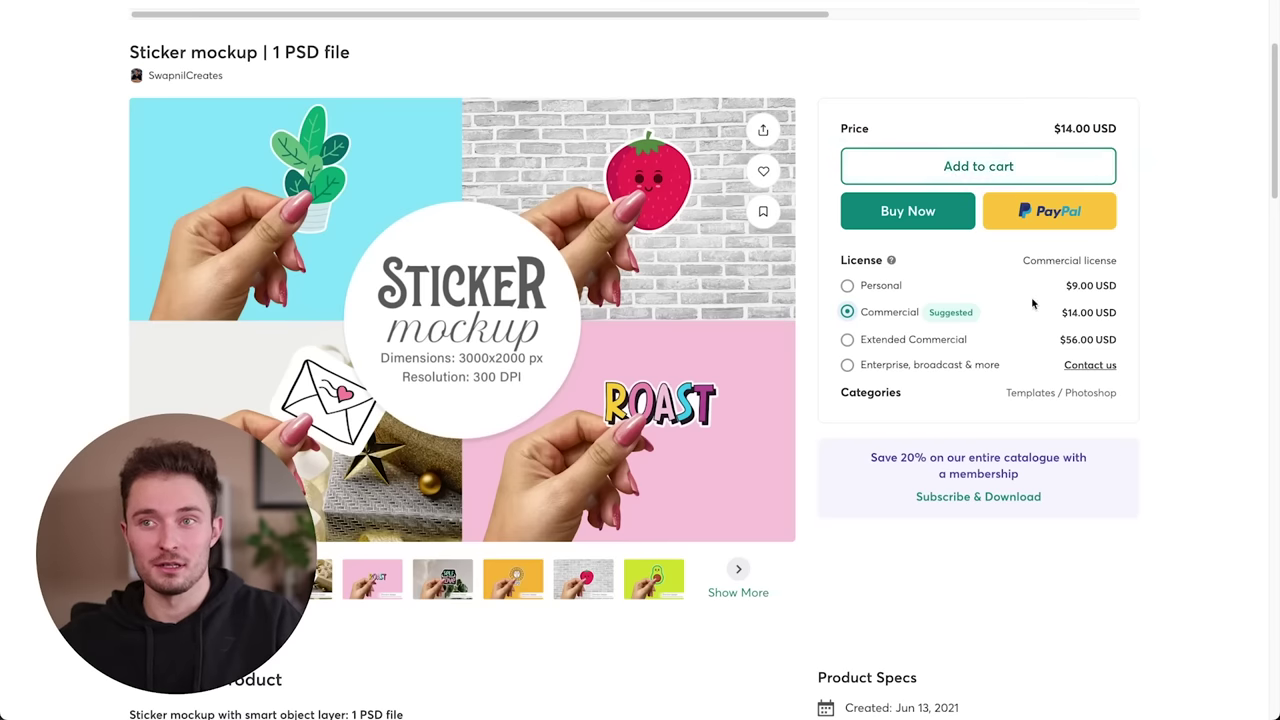
{"action": "scroll", "coordinate": [1034, 300], "scroll_direction": "up", "scroll_amount": 2}
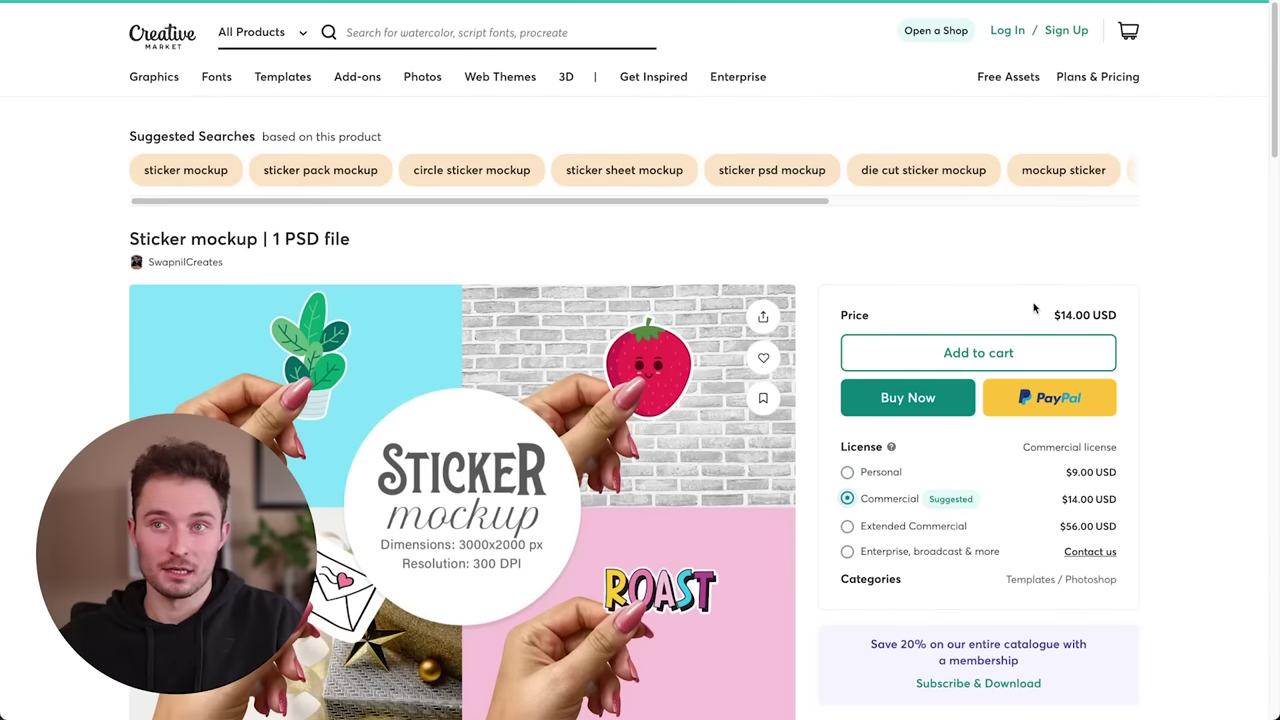
{"action": "scroll", "coordinate": [1140, 277], "scroll_direction": "down", "scroll_amount": 3}
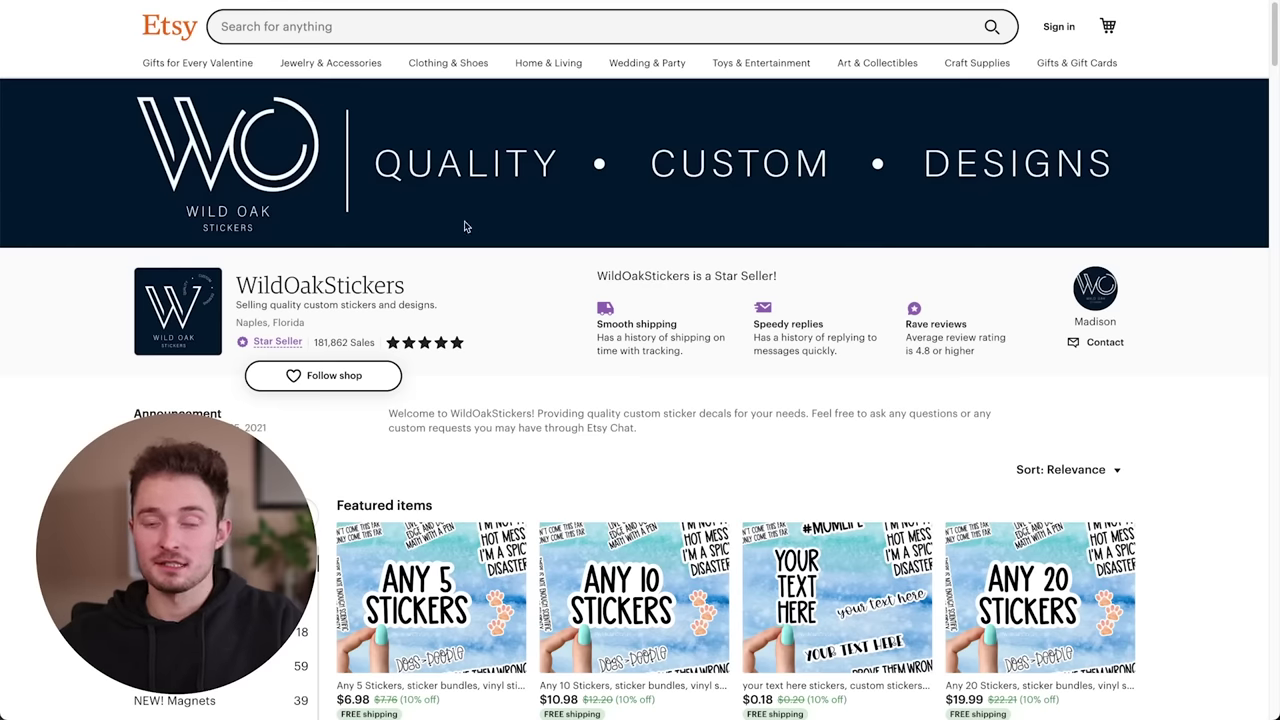
{"action": "scroll", "coordinate": [452, 218], "scroll_direction": "down", "scroll_amount": 2}
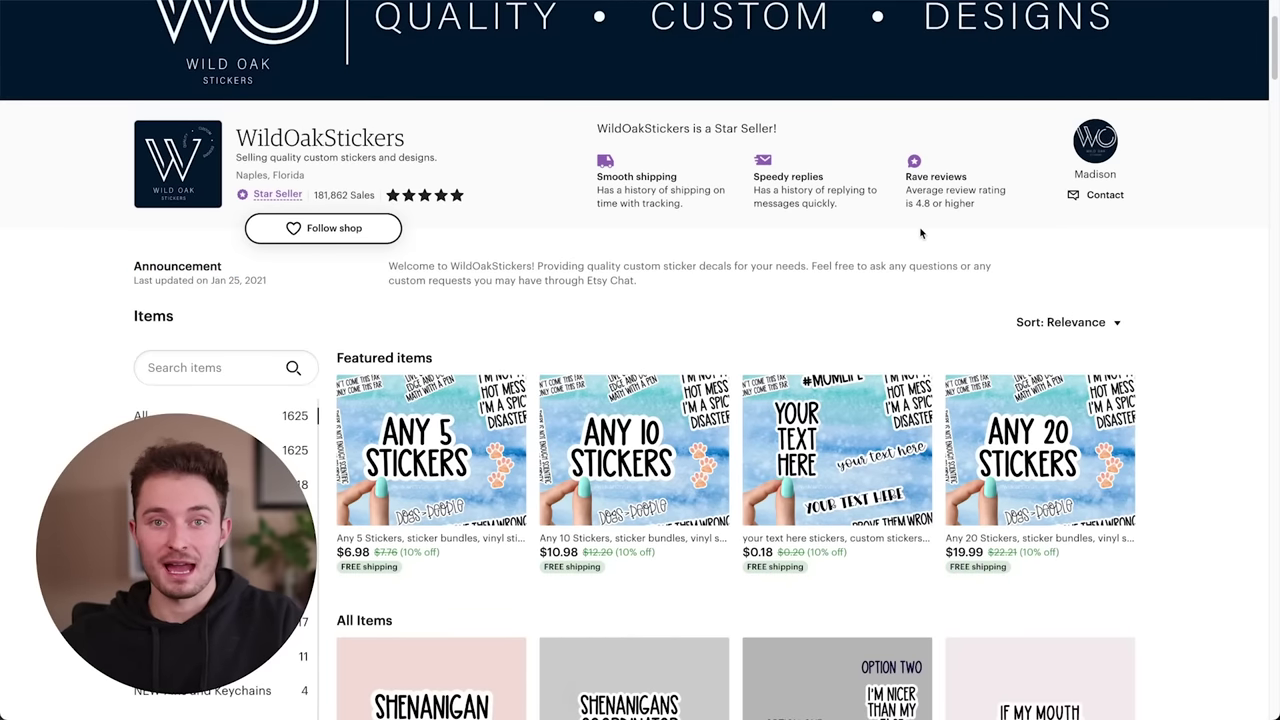
{"action": "scroll", "coordinate": [1007, 297], "scroll_direction": "down", "scroll_amount": 7}
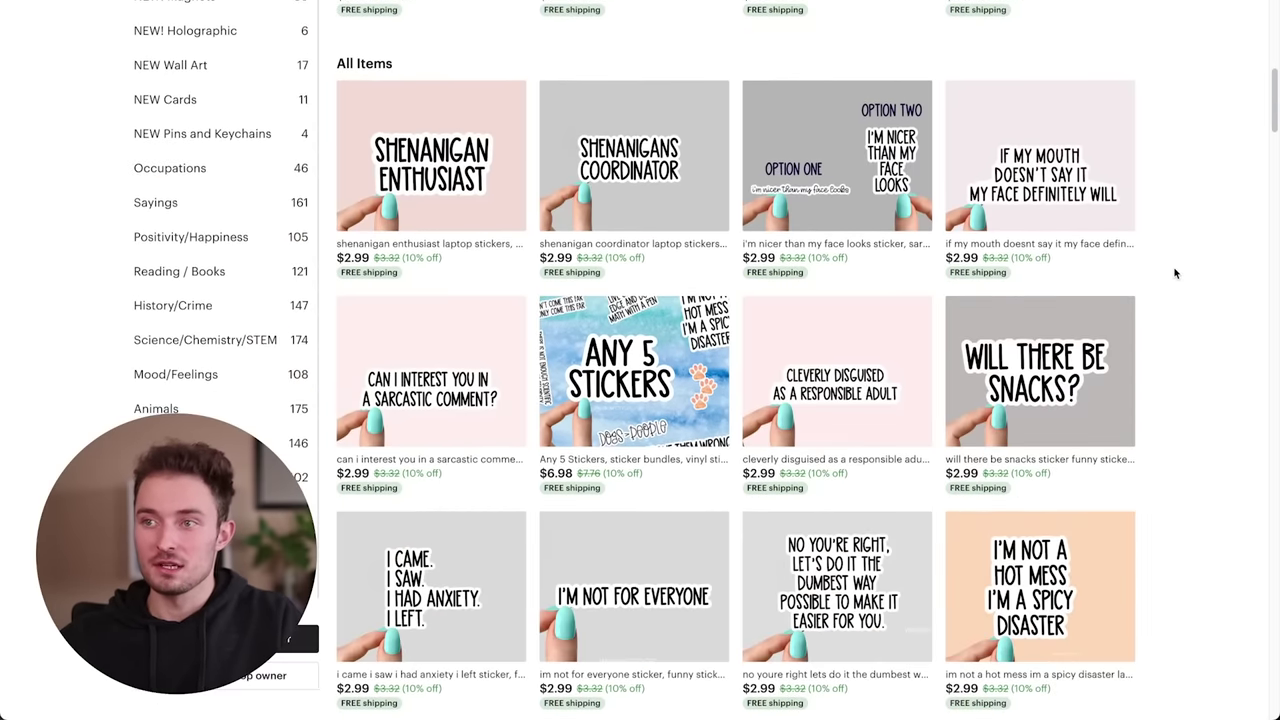
{"action": "scroll", "coordinate": [1180, 271], "scroll_direction": "down", "scroll_amount": 2}
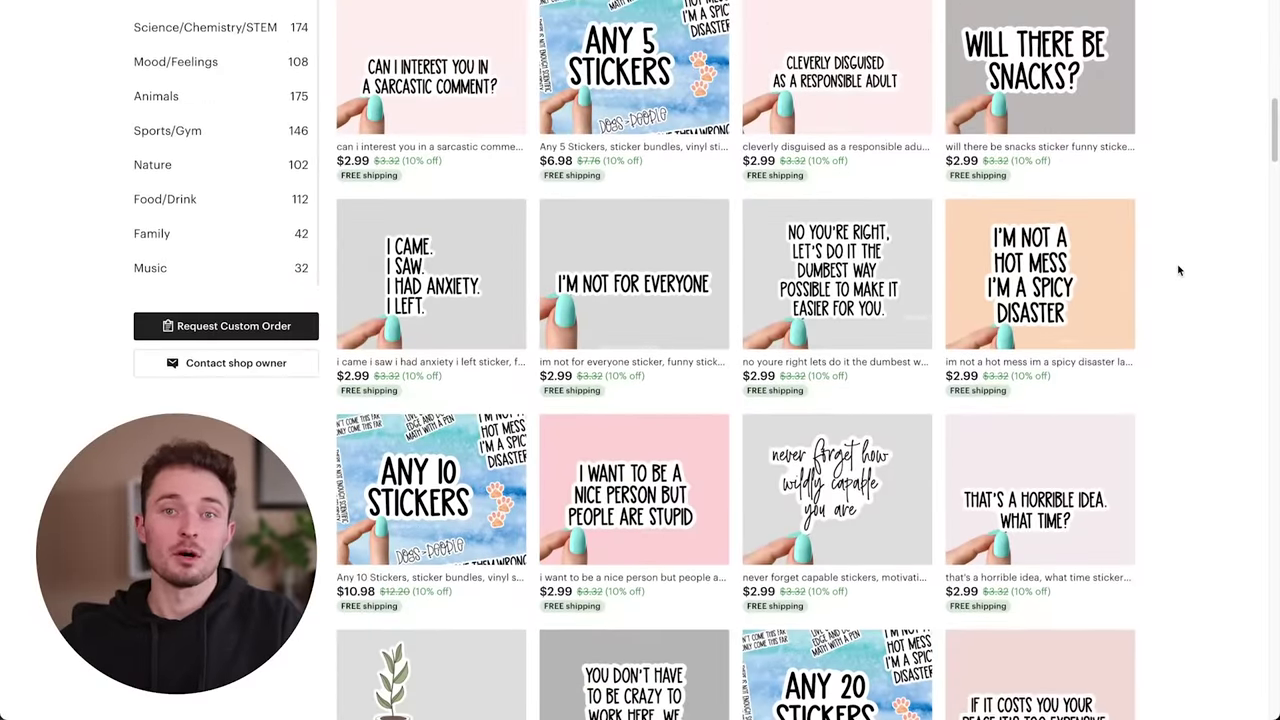
{"action": "scroll", "coordinate": [1178, 271], "scroll_direction": "down", "scroll_amount": 2}
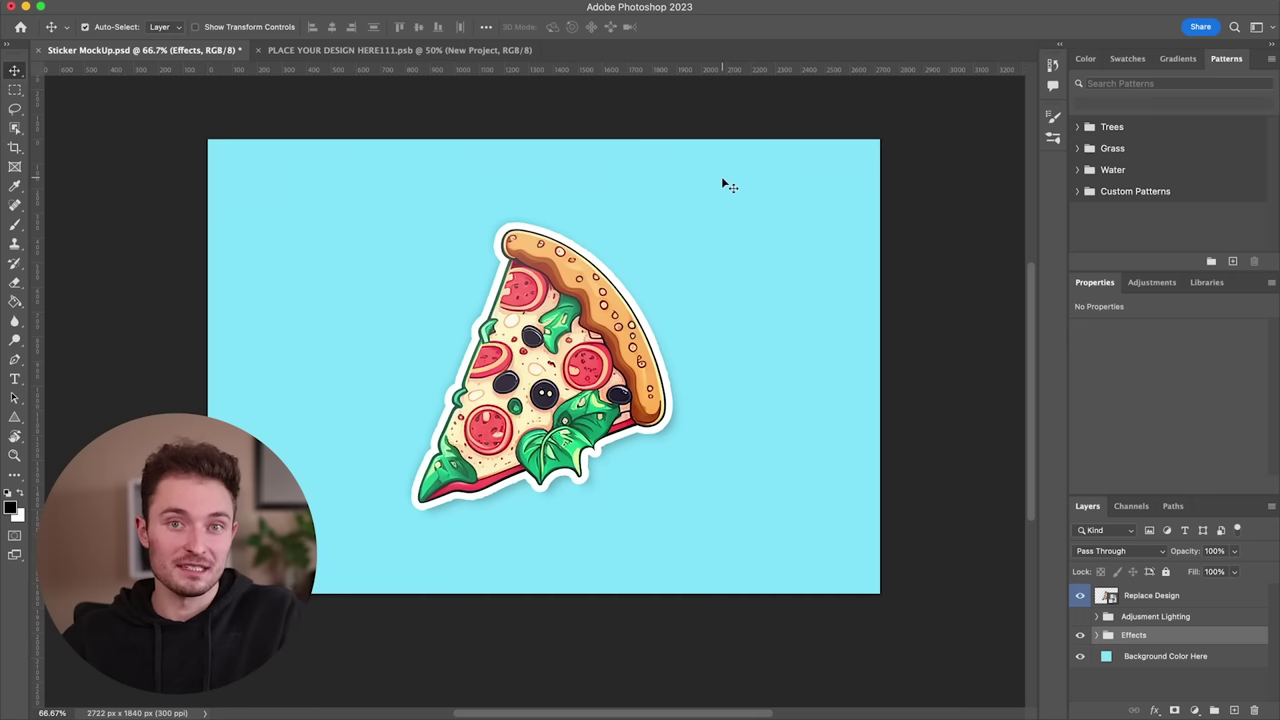
In the Photoshop sticker mockup, try another hue for the Background Color Here layer and preview the Adjusment Lighting group
{"action": "left_click", "coordinate": [1118, 678]}
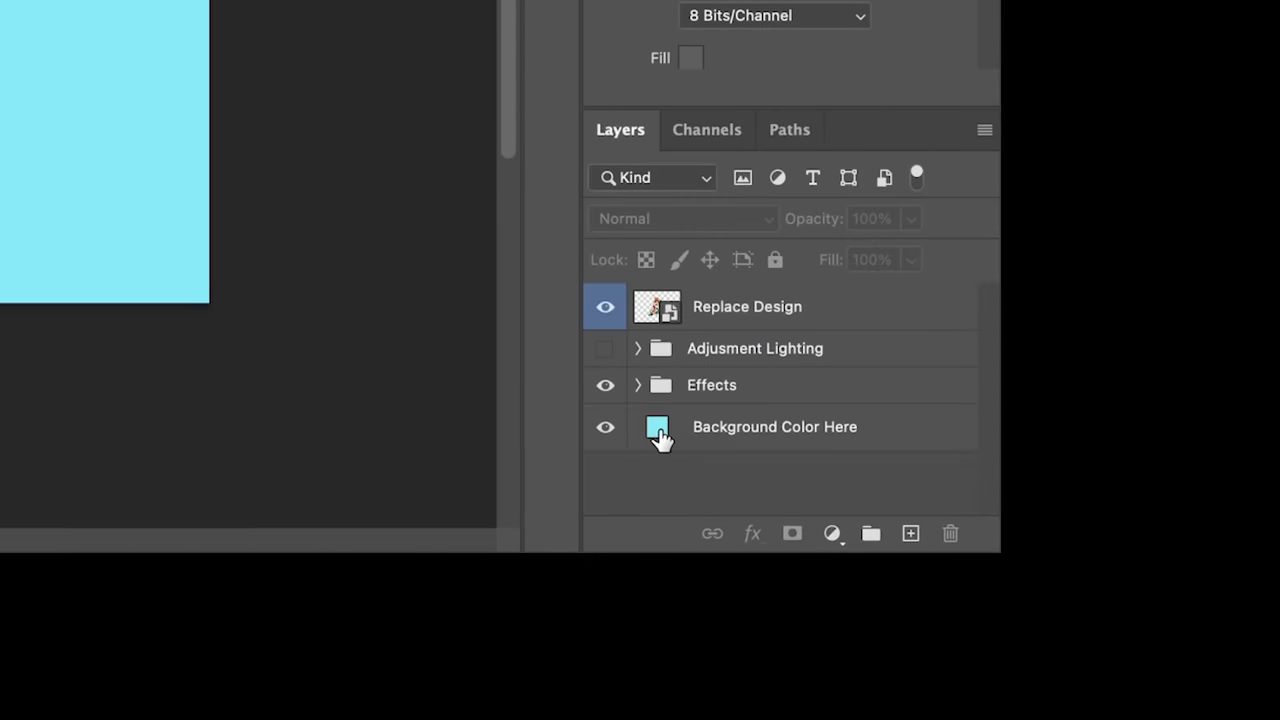
{"action": "left_click", "coordinate": [1107, 661]}
{"action": "double_click", "coordinate": [658, 432]}
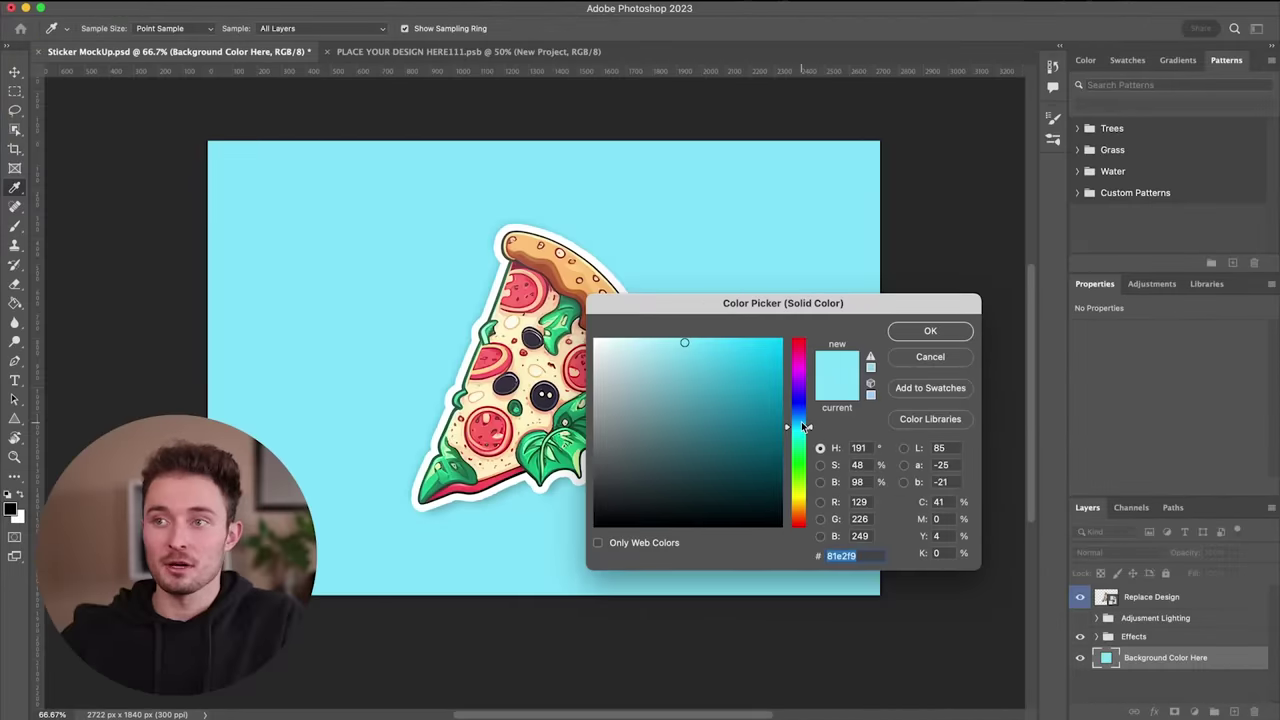
{"action": "mouse_move", "coordinate": [803, 437]}
{"action": "left_mouse_down"}
{"action": "mouse_move", "coordinate": [802, 477]}
{"action": "mouse_move", "coordinate": [790, 370]}
{"action": "mouse_move", "coordinate": [790, 421]}
{"action": "left_mouse_up"}
{"action": "left_click", "coordinate": [930, 331]}
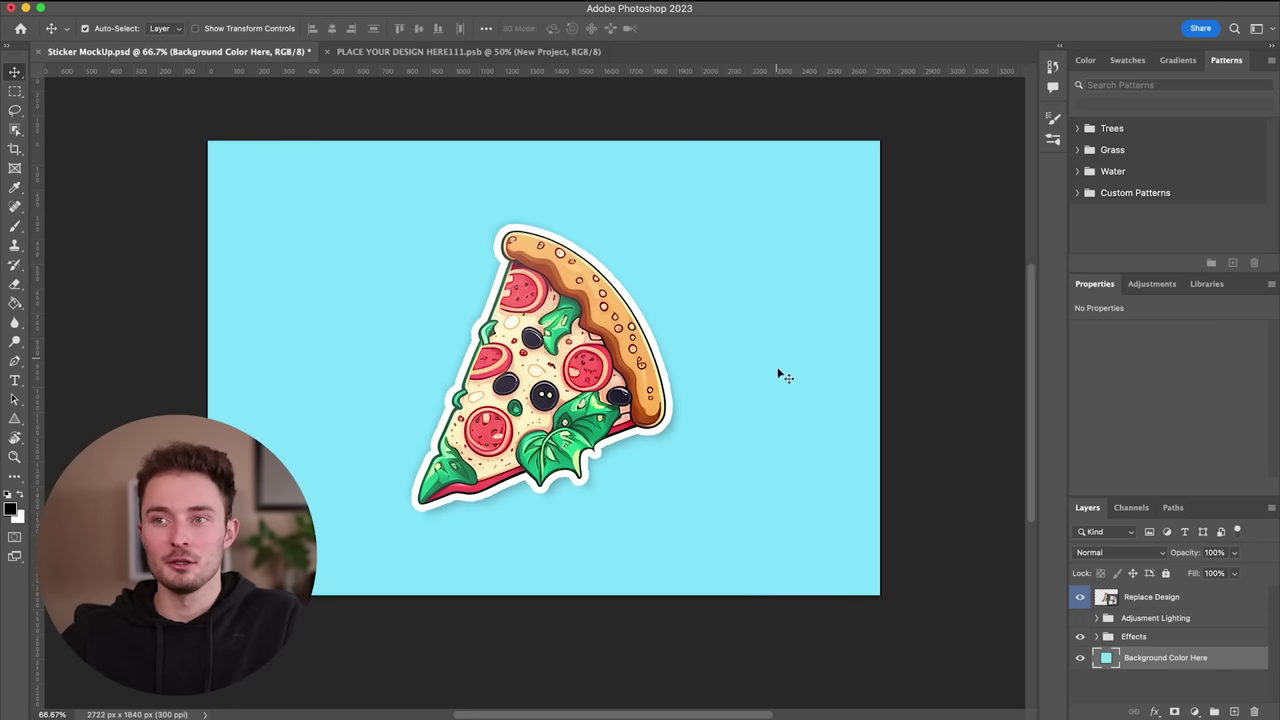
{"action": "left_click", "coordinate": [1080, 618]}
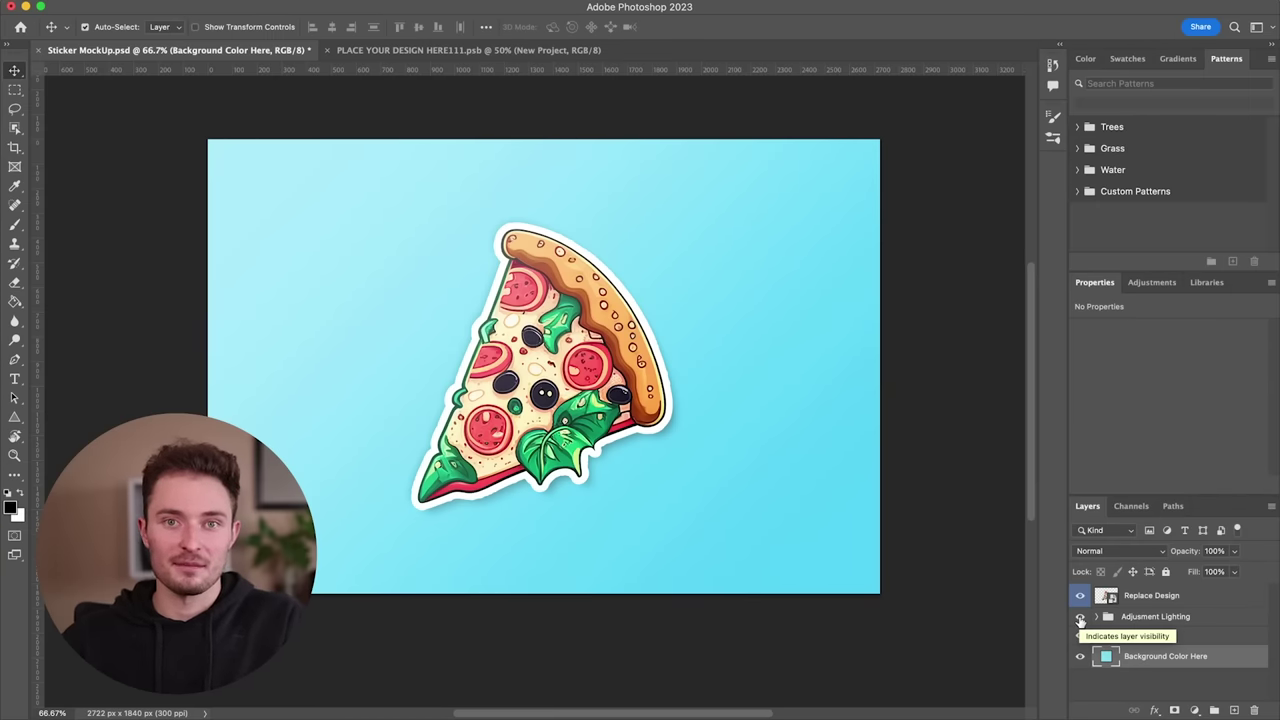
{"action": "left_click", "coordinate": [1080, 617]}
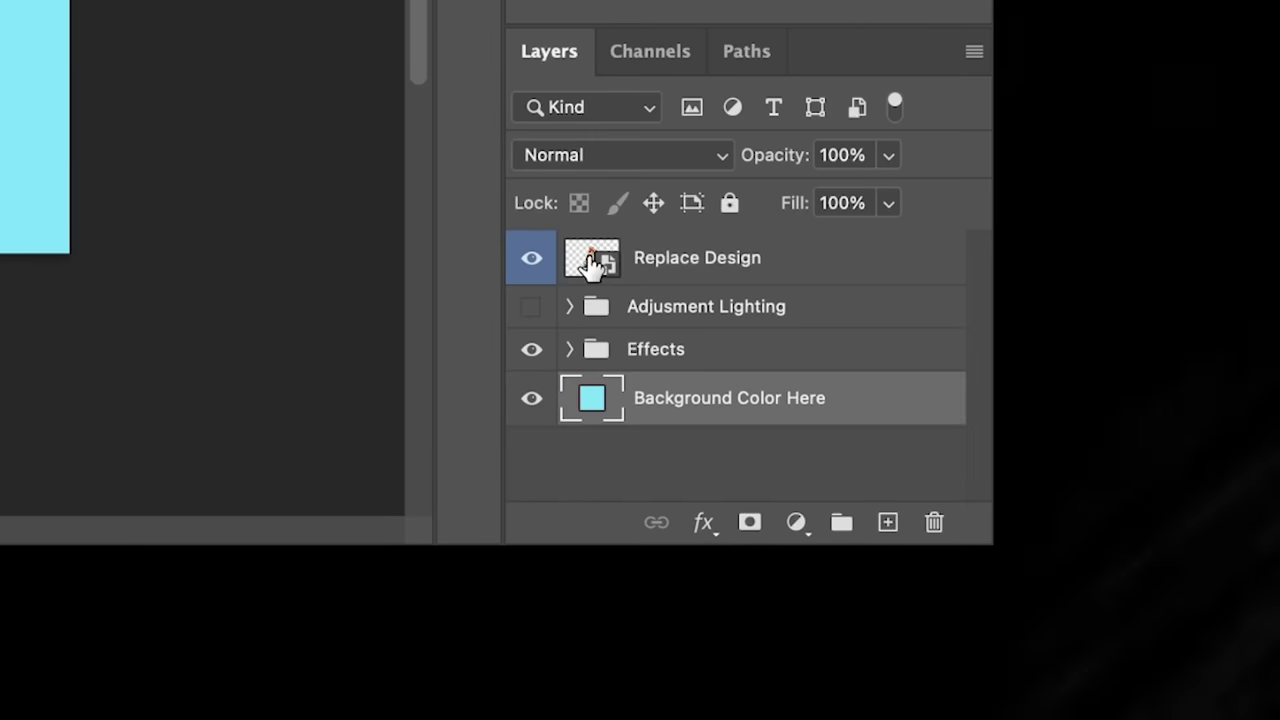
Open the contents of the Replace Design smart object and hide the HIDE ME layer holding the pizza
{"action": "left_click", "coordinate": [1107, 601]}
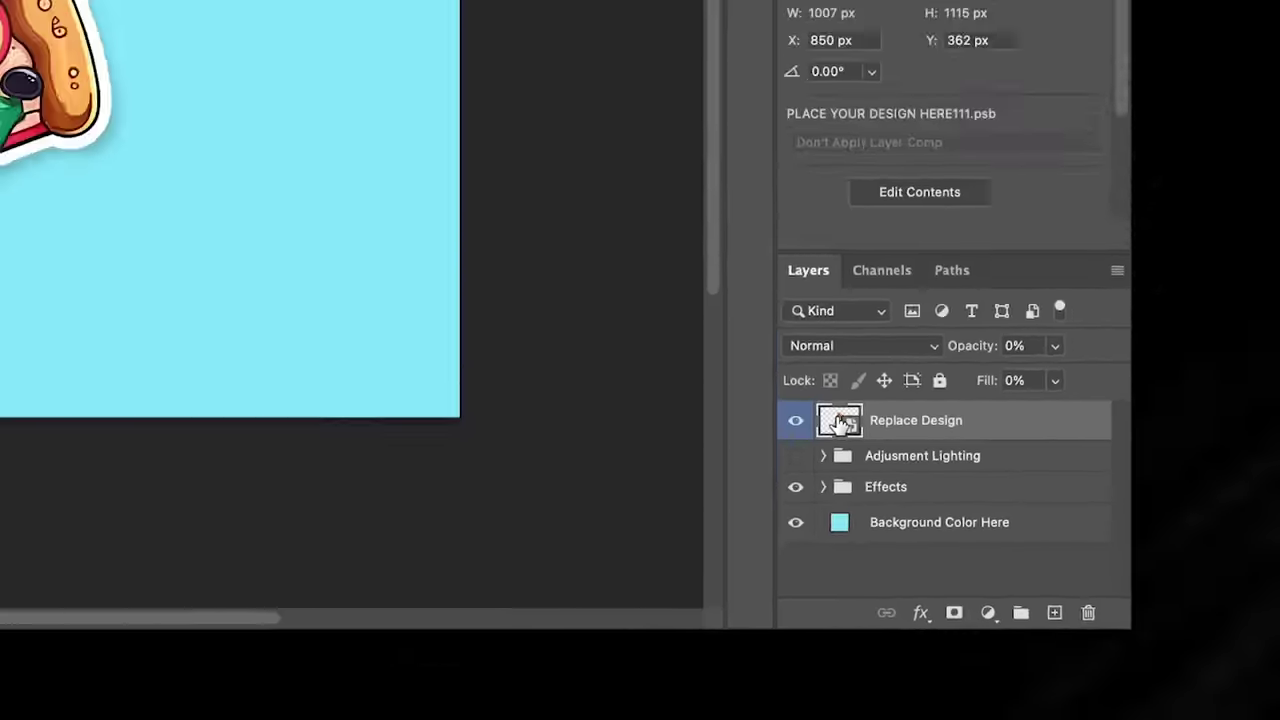
{"action": "double_click", "coordinate": [840, 422]}
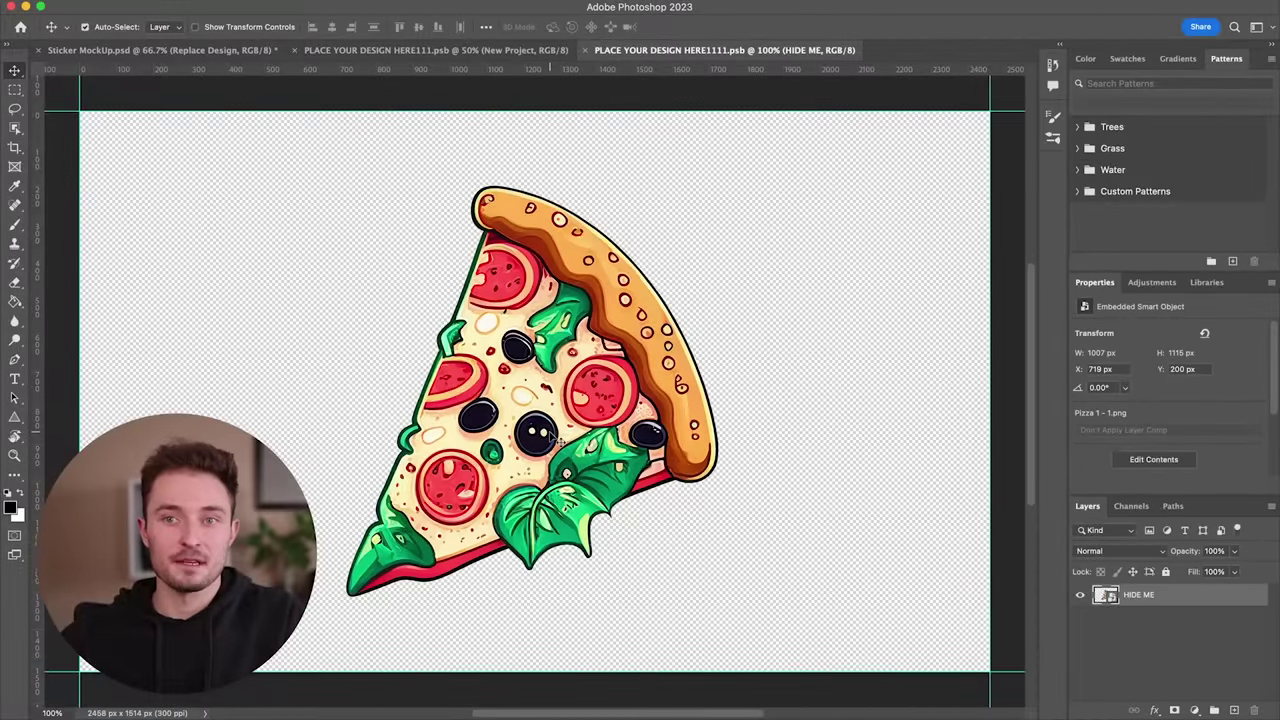
{"action": "left_click", "coordinate": [1082, 597]}
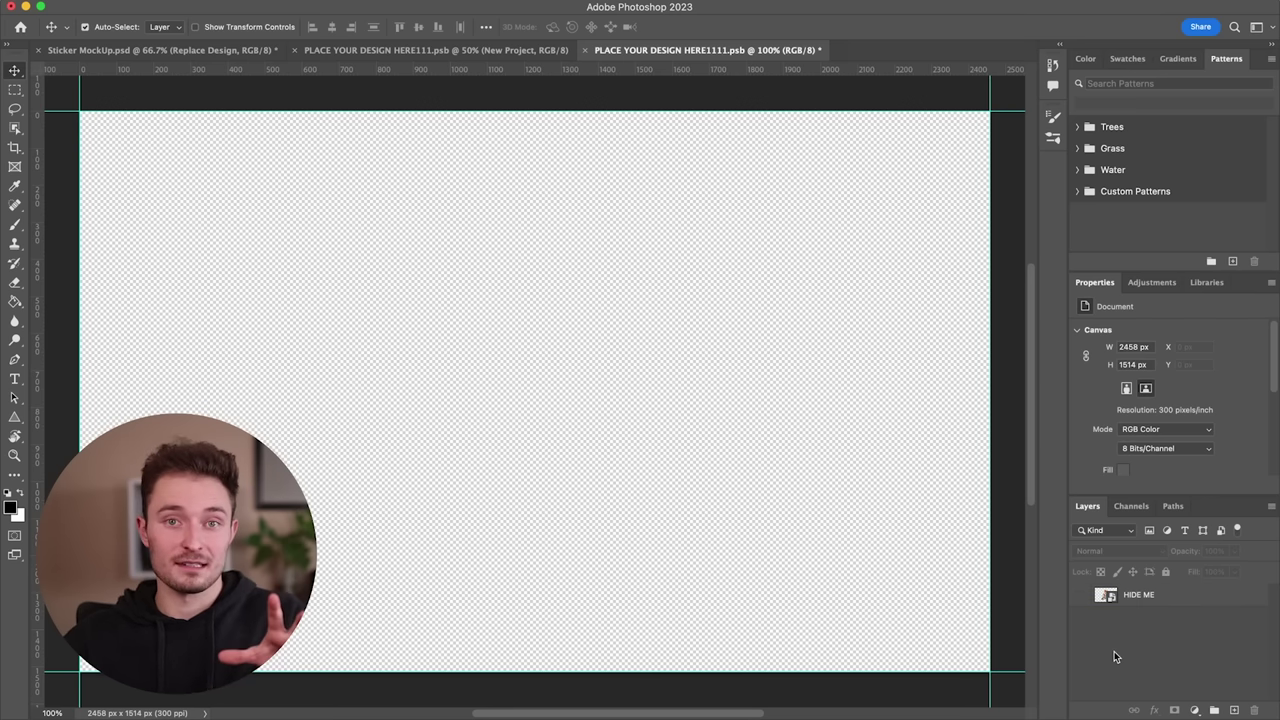
Place the panda image New Project-2.png in the smart object, save it and return to the Sticker MockUp document
{"action": "left_click_drag", "start_coordinate": [682, 4], "coordinate": [623, 374]}
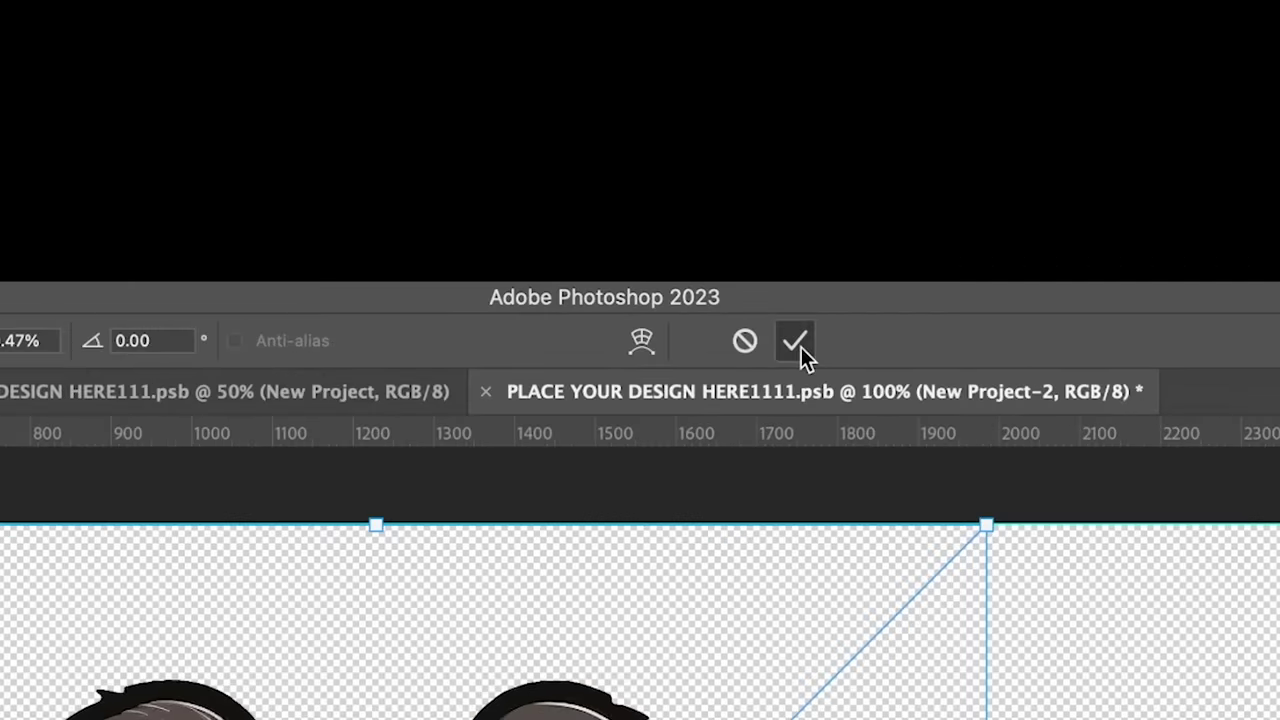
{"action": "left_click", "coordinate": [727, 27]}
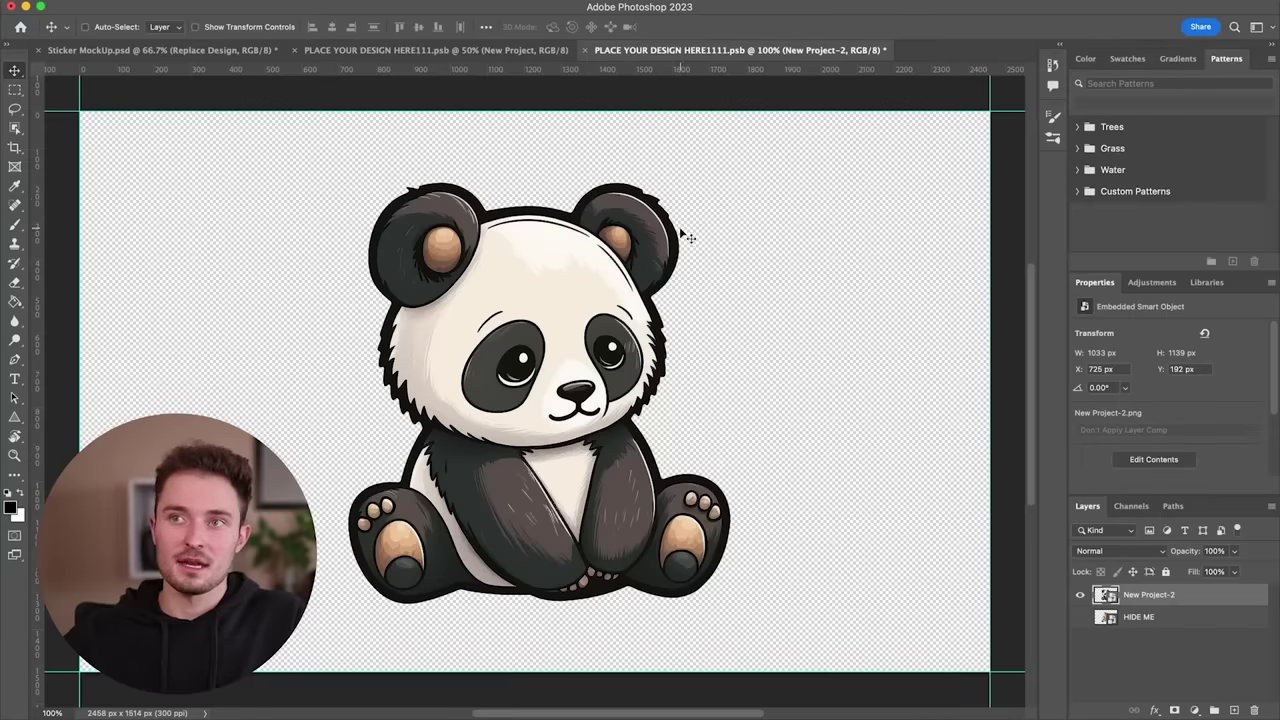
{"action": "key", "text": "super+s"}
{"action": "key", "text": "ctrl+Tab"}
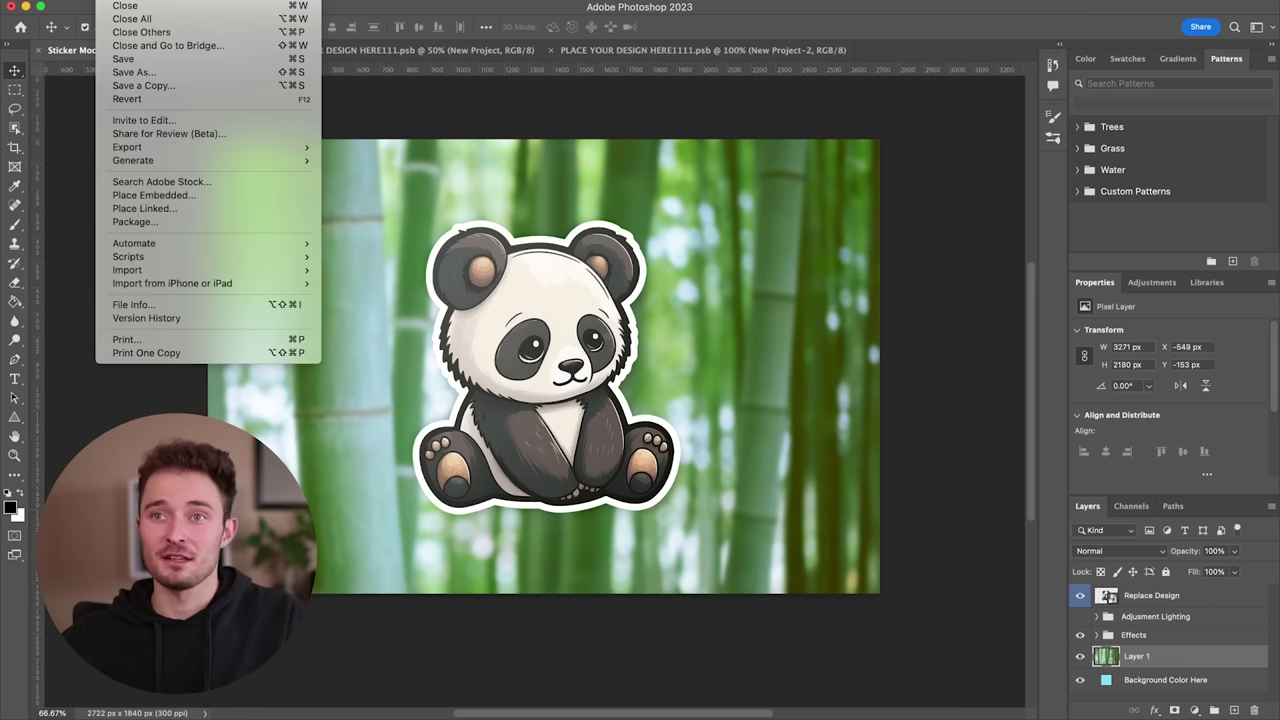
Export the panda mockup with the bamboo background as Sticker MockUp into the MidJourney folder
{"action": "mouse_move", "coordinate": [270, 147]}
{"action": "left_click", "coordinate": [341, 151]}
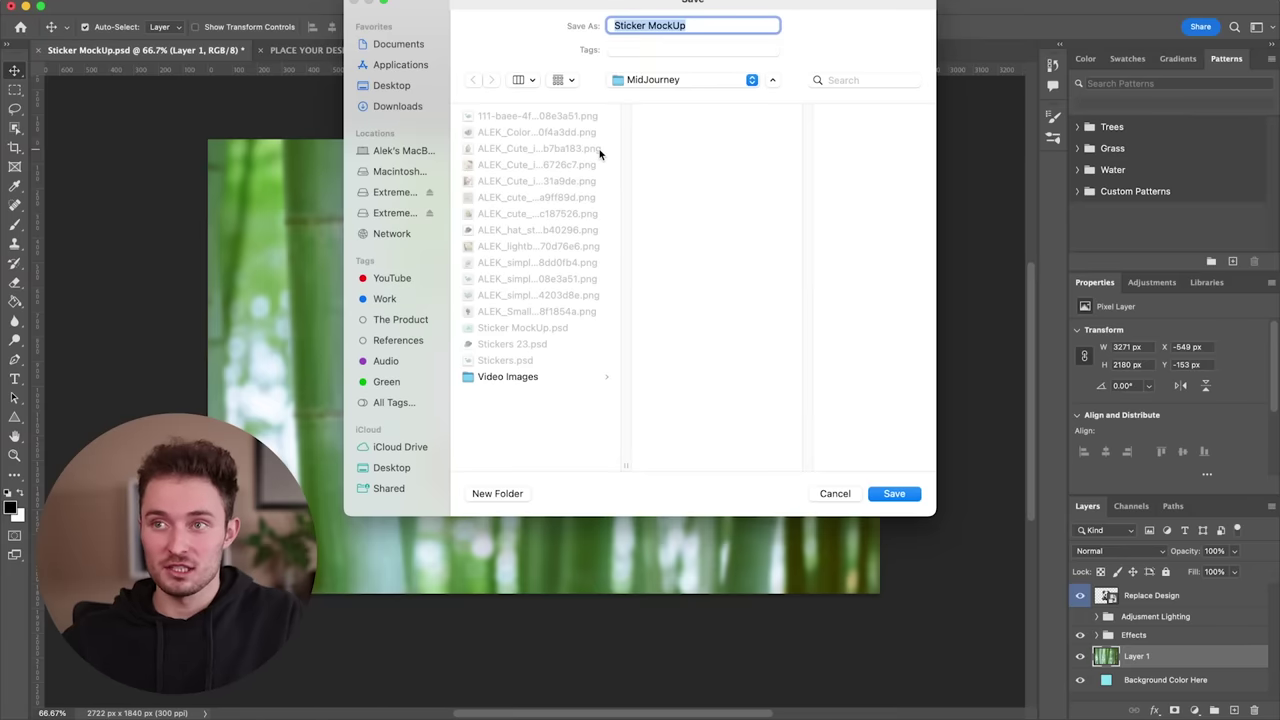
{"action": "left_click", "coordinate": [886, 491]}
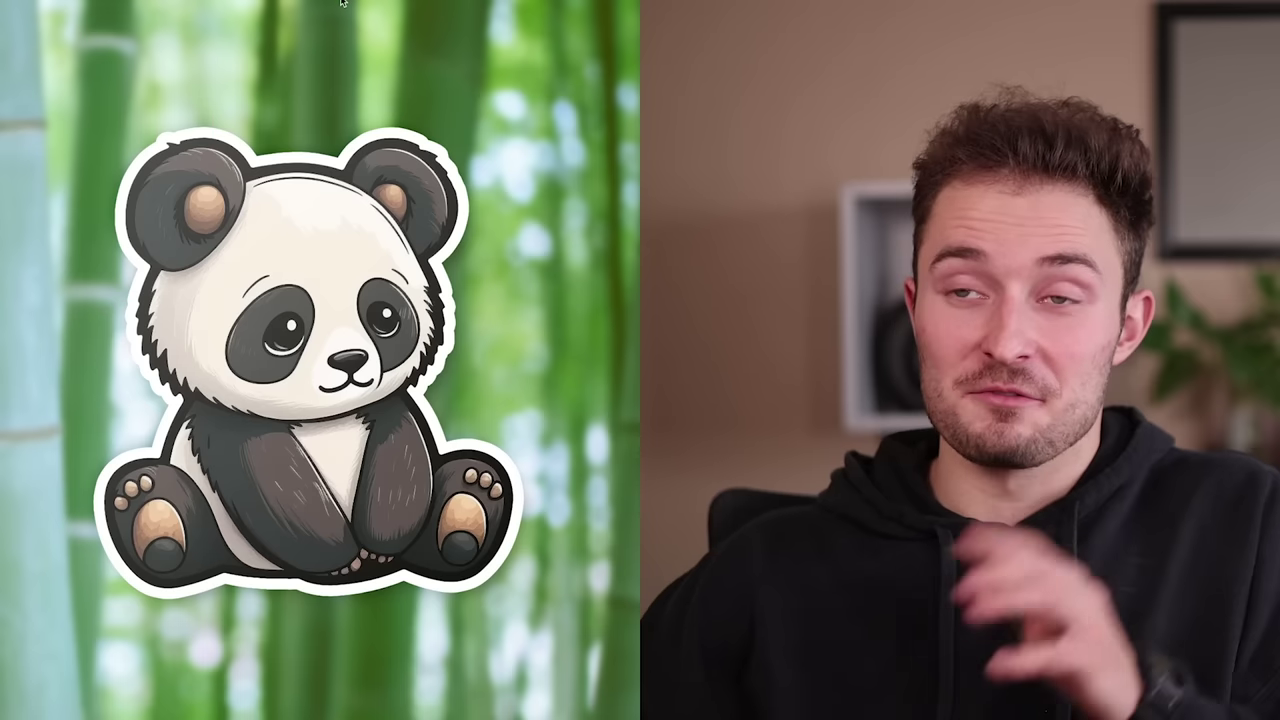